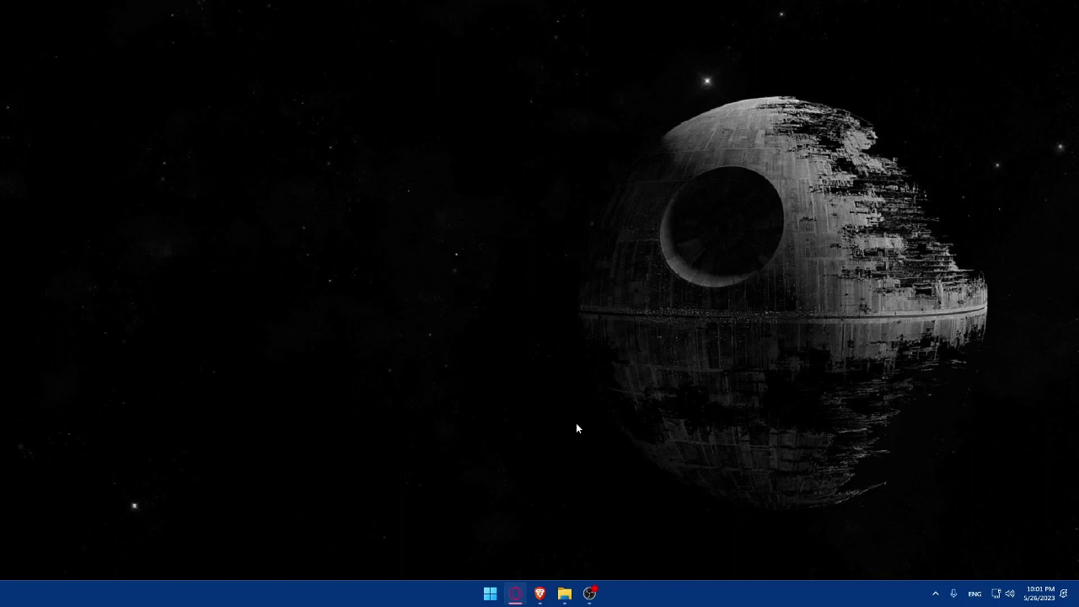
In Brave, go to wix to reach My Sites, listing My Site, Test01 and Mromix
click(537, 596)
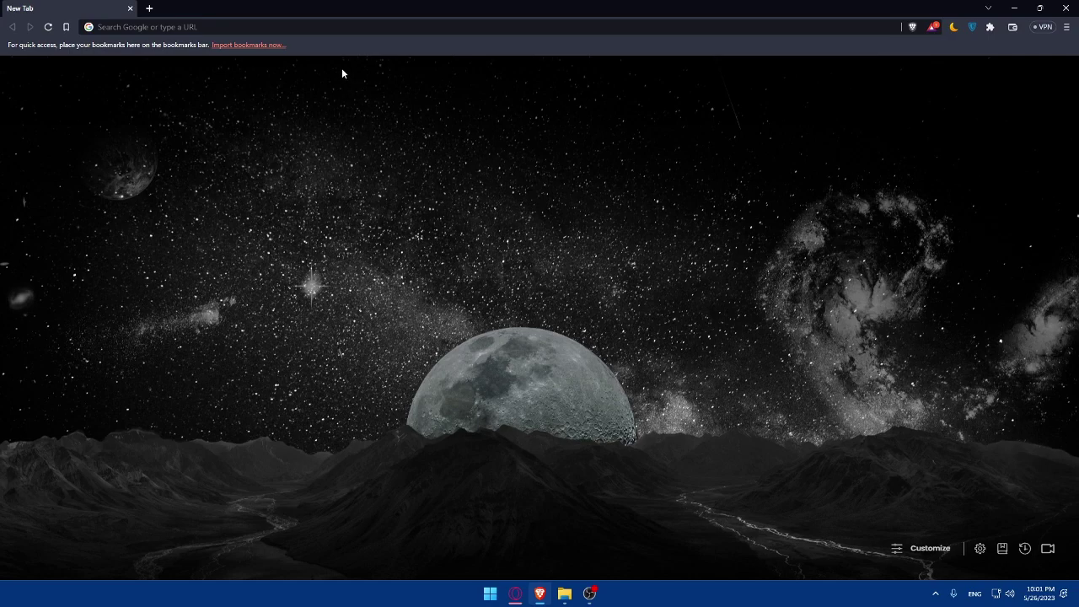
click(317, 32)
text(wix.c)
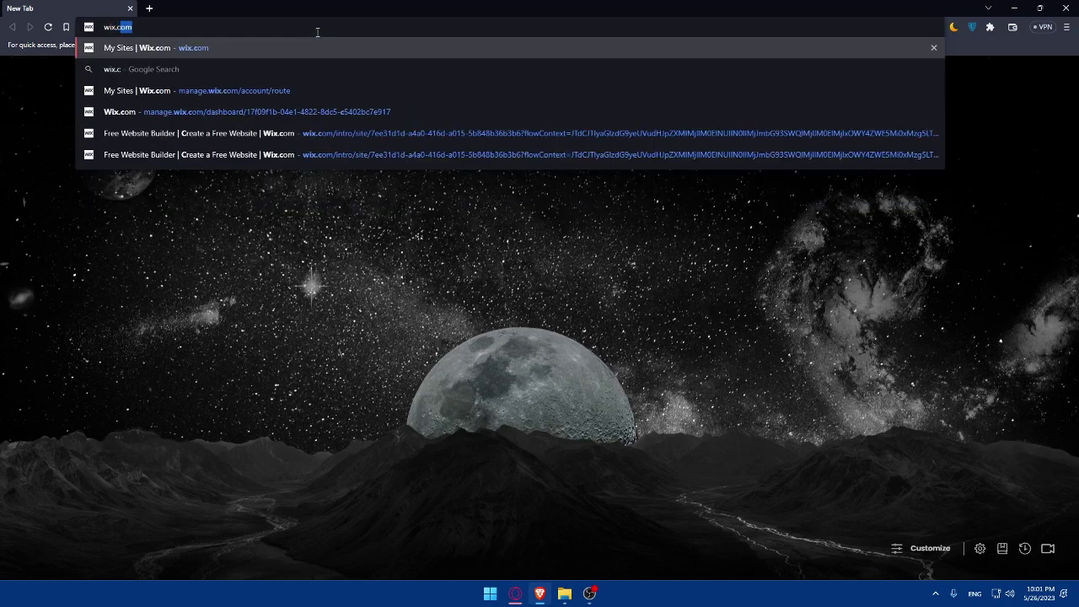
key(Return)
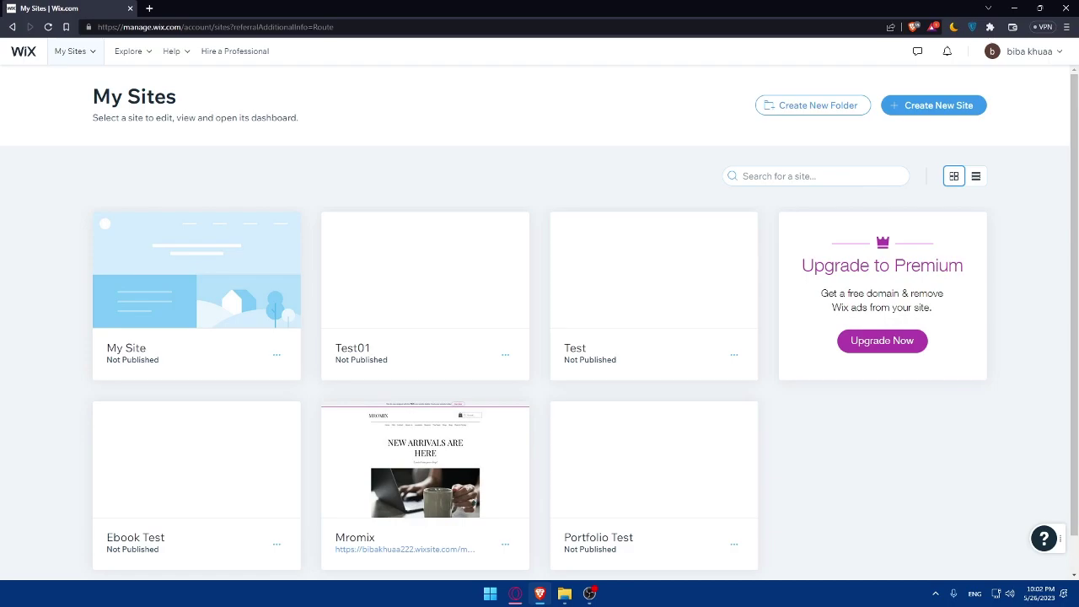
key(Tab)
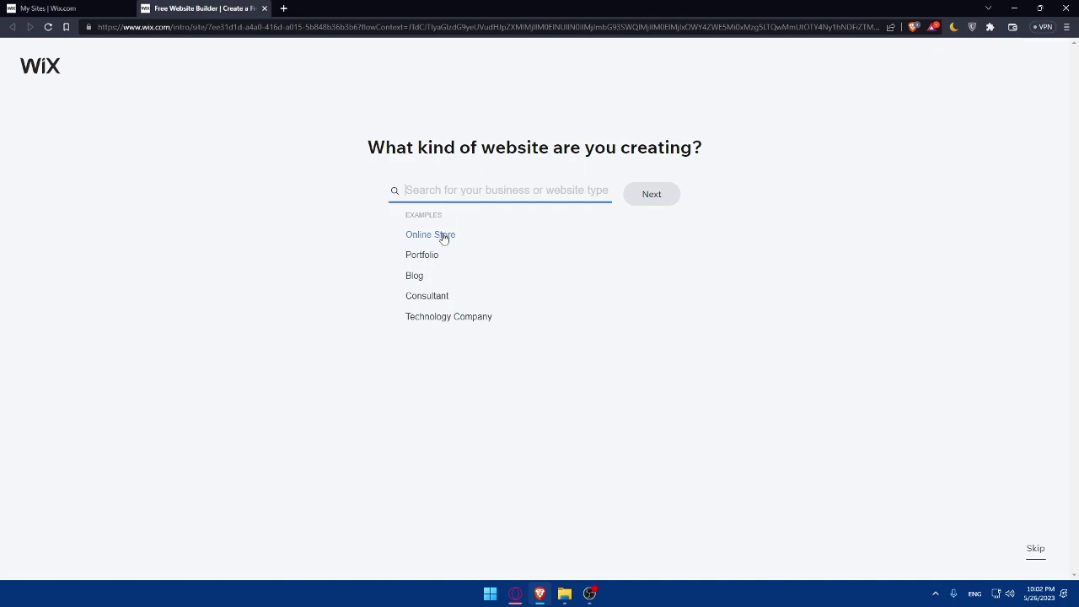
Create an Online Store site named 'welcome' and choose to begin with a template
click(444, 236)
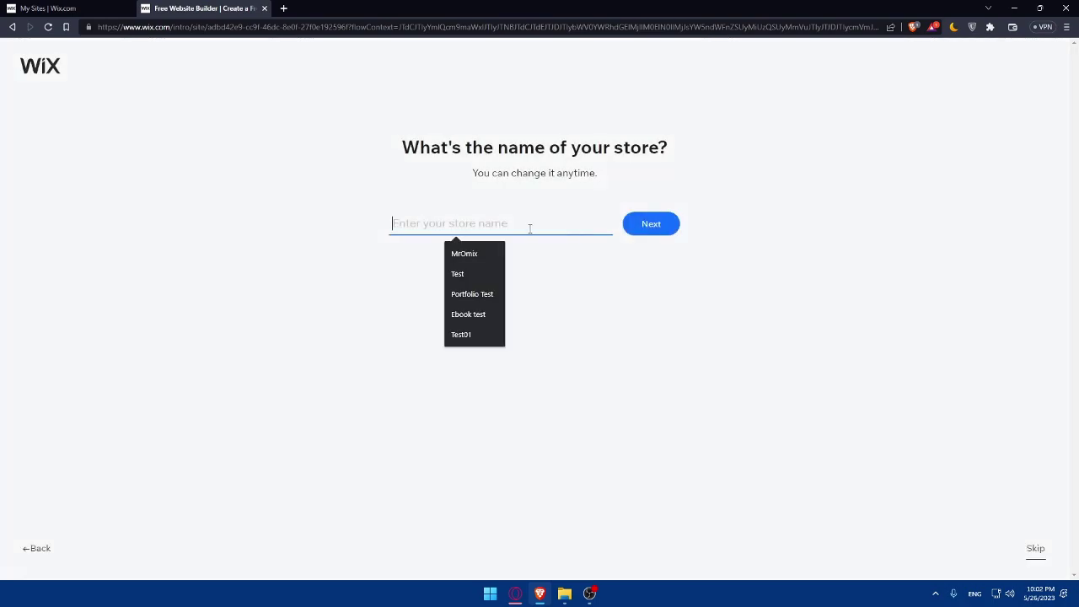
text(welcome)
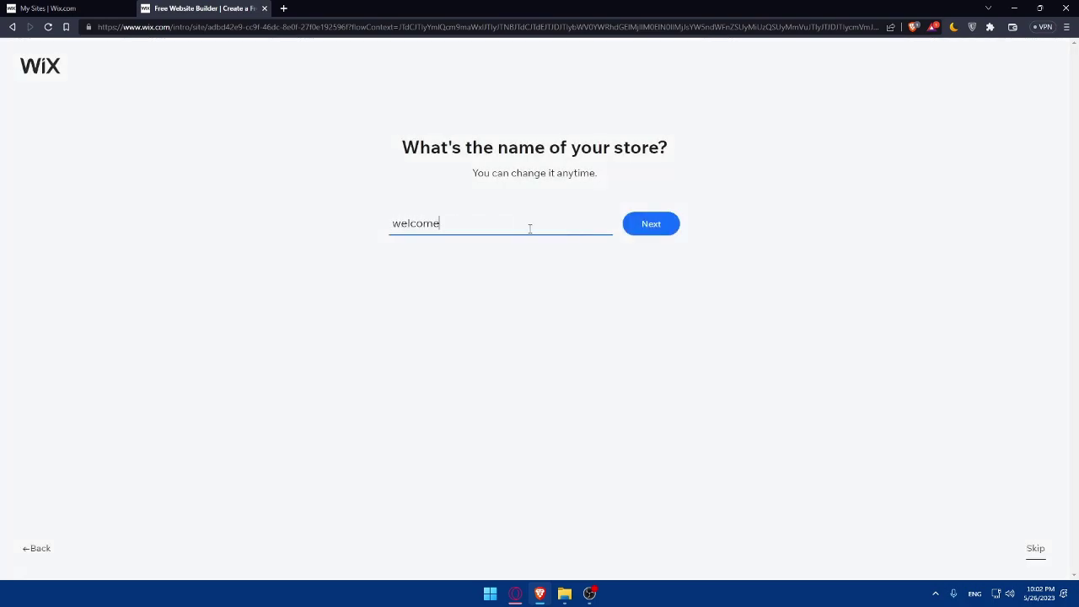
click(637, 225)
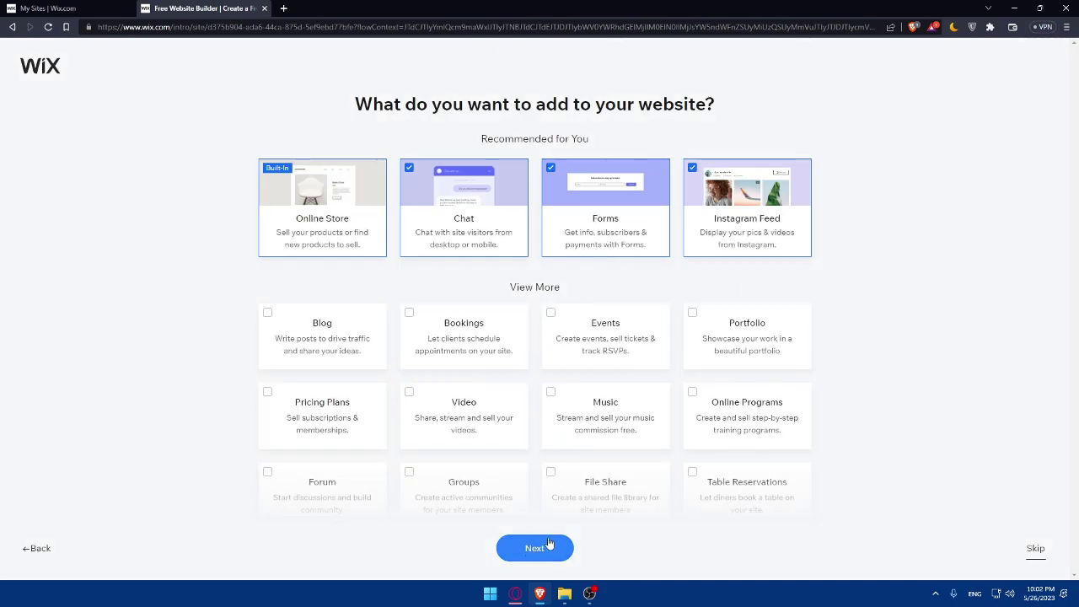
click(554, 545)
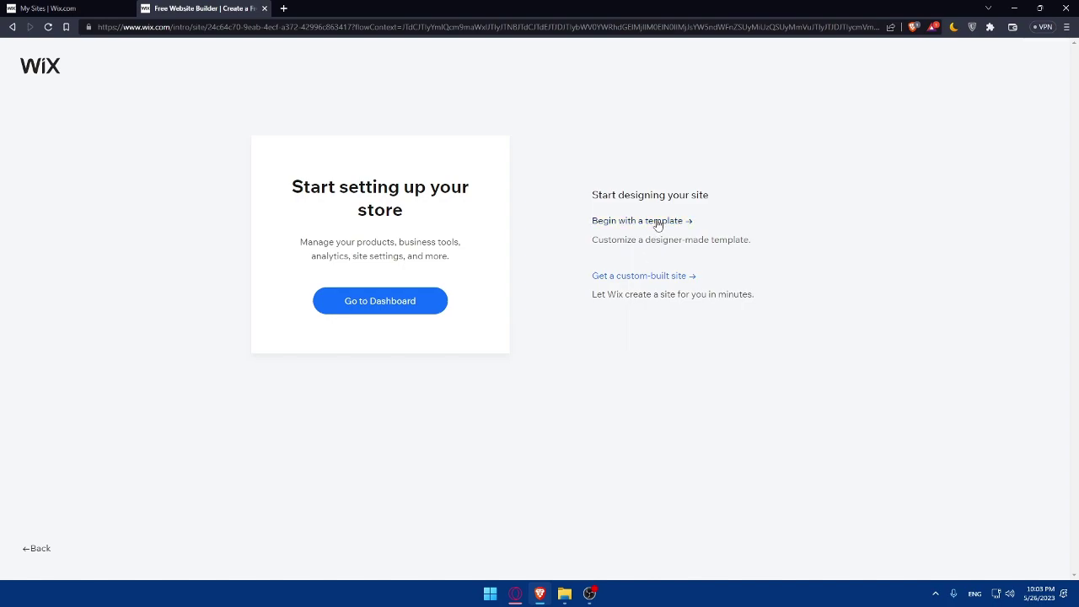
click(658, 224)
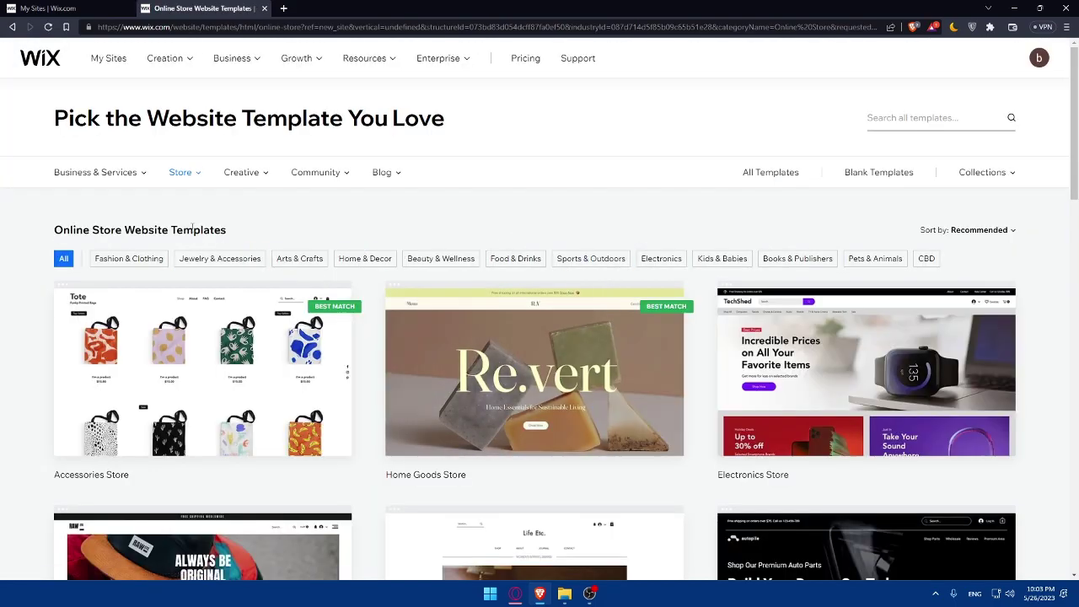
Browse the Online Store templates such as Accessories, Home Goods and Electronics Store
mouse_move(174, 175)
mouse_move(285, 354)
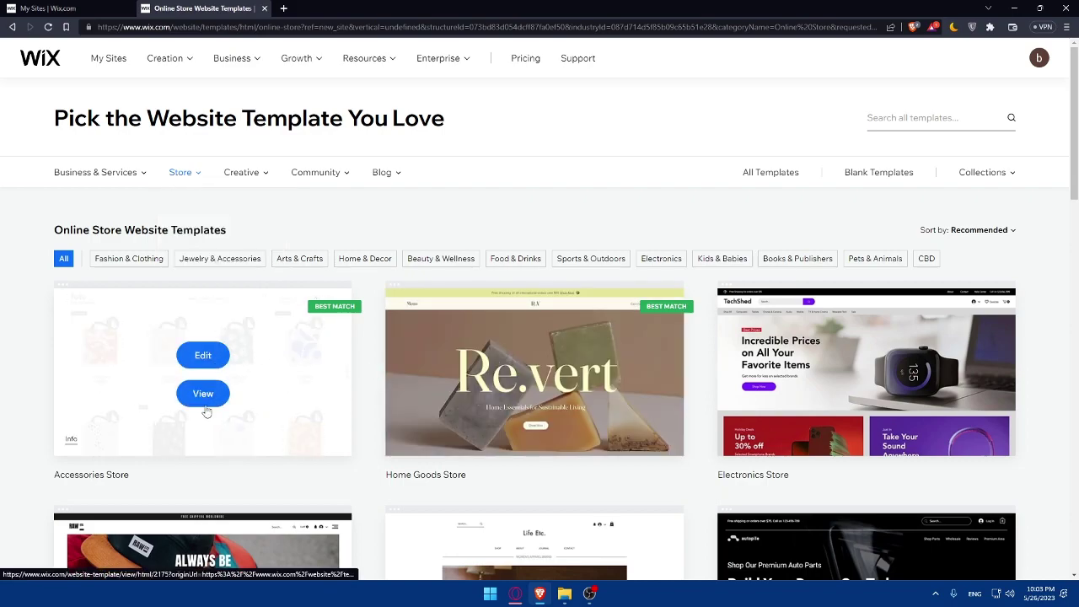
scroll(443, 345, down, 3)
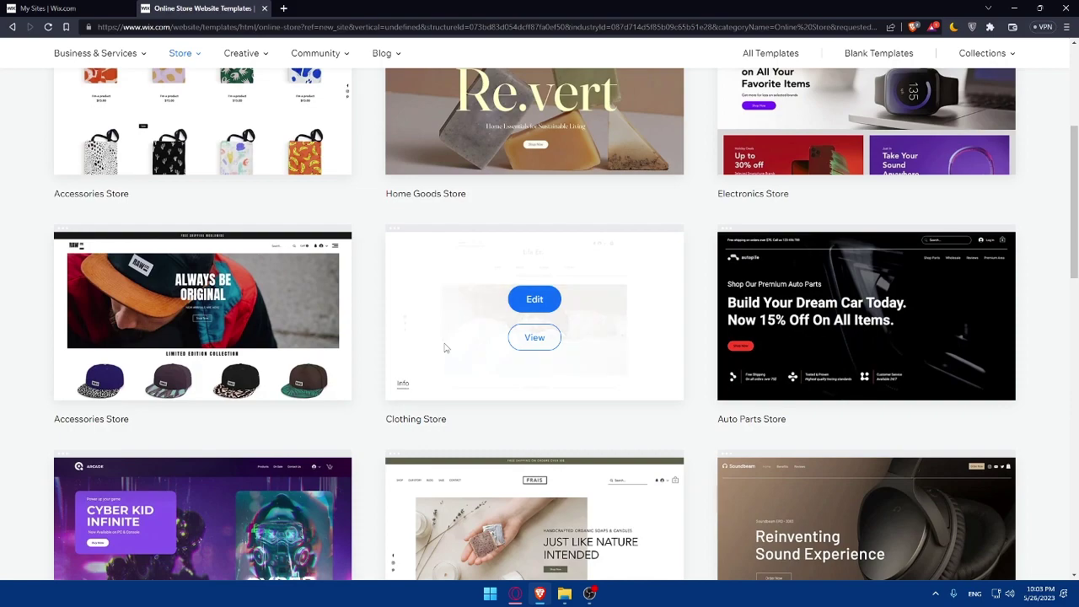
scroll(410, 506, up, 2)
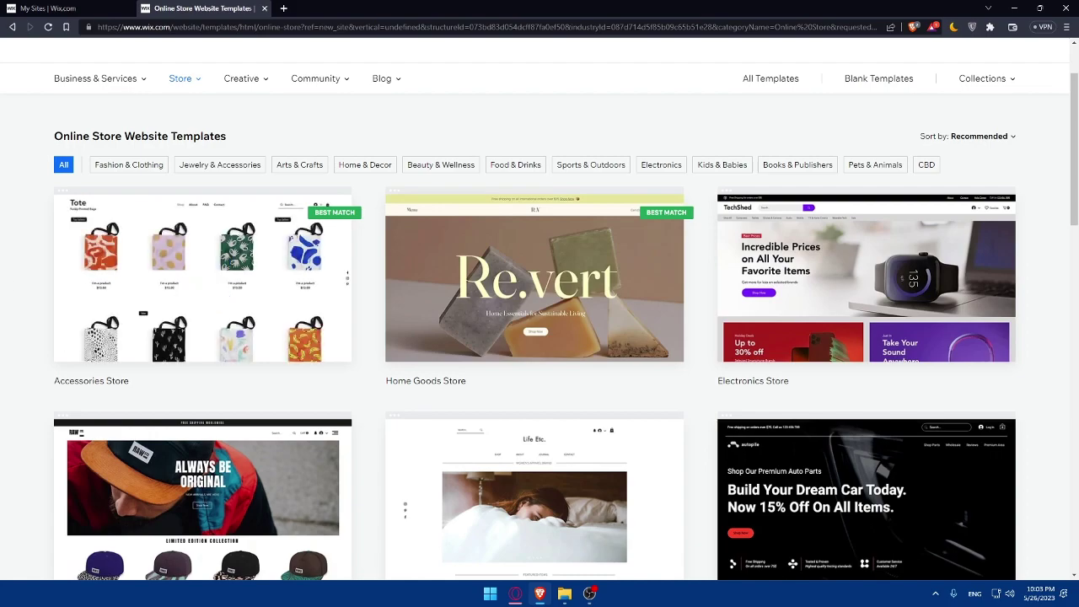
mouse_move(325, 322)
Switch to Blank Templates and look through Start from Scratch, Minimal and Classic Layout
click(860, 79)
mouse_move(178, 293)
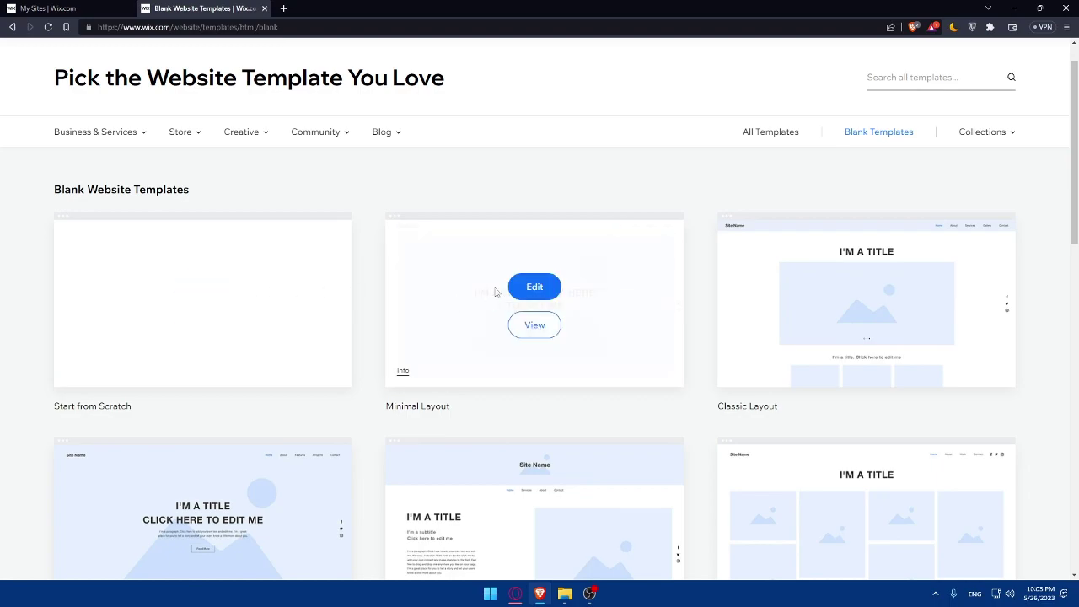
scroll(790, 354, down, 2)
scroll(404, 320, down, 1)
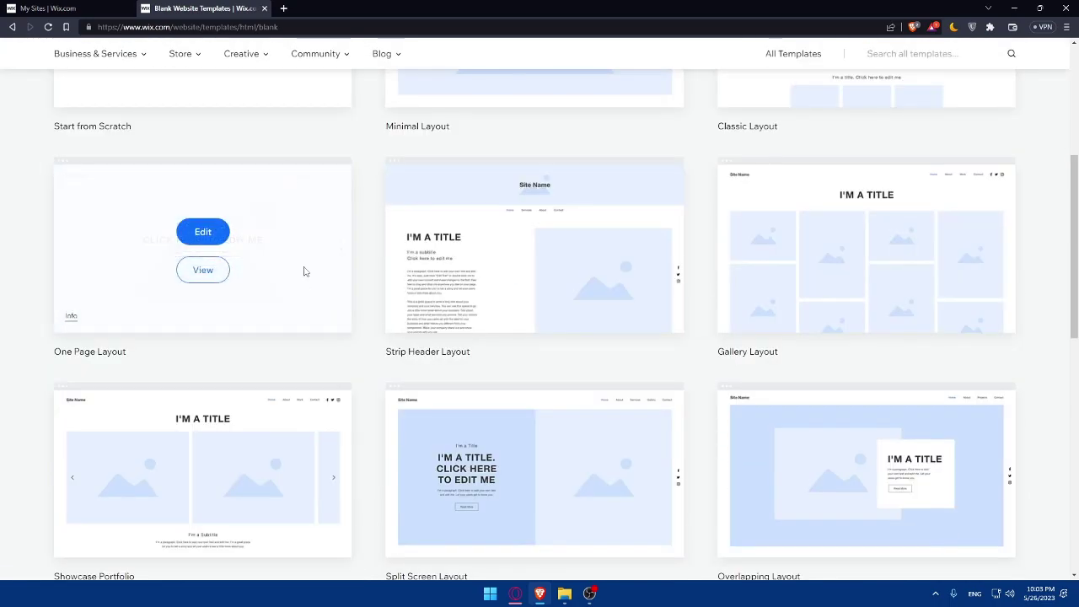
scroll(469, 265, down, 2)
scroll(469, 265, up, 5)
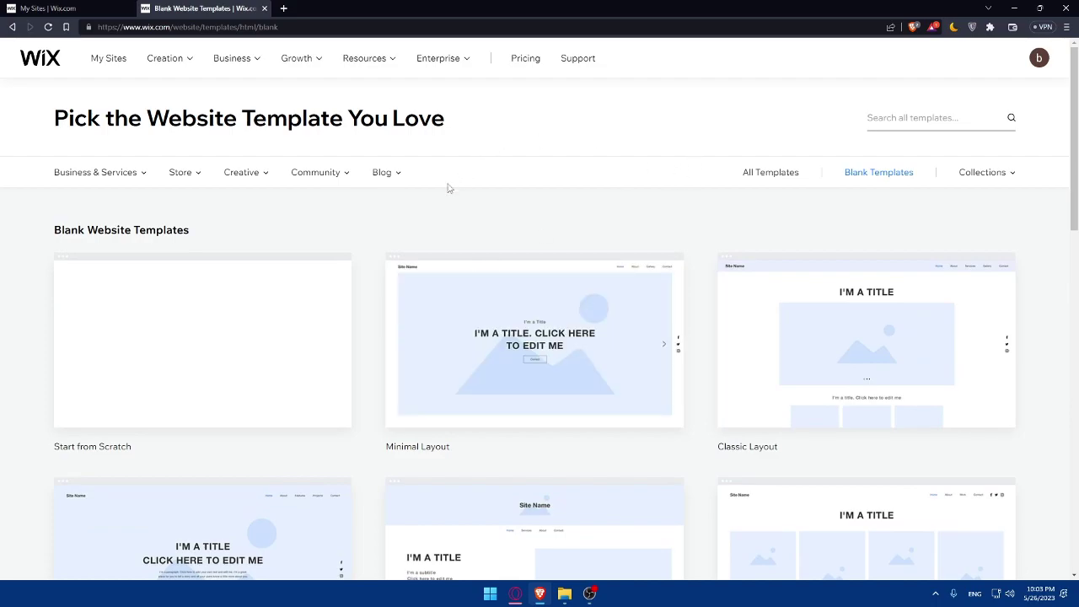
mouse_move(212, 325)
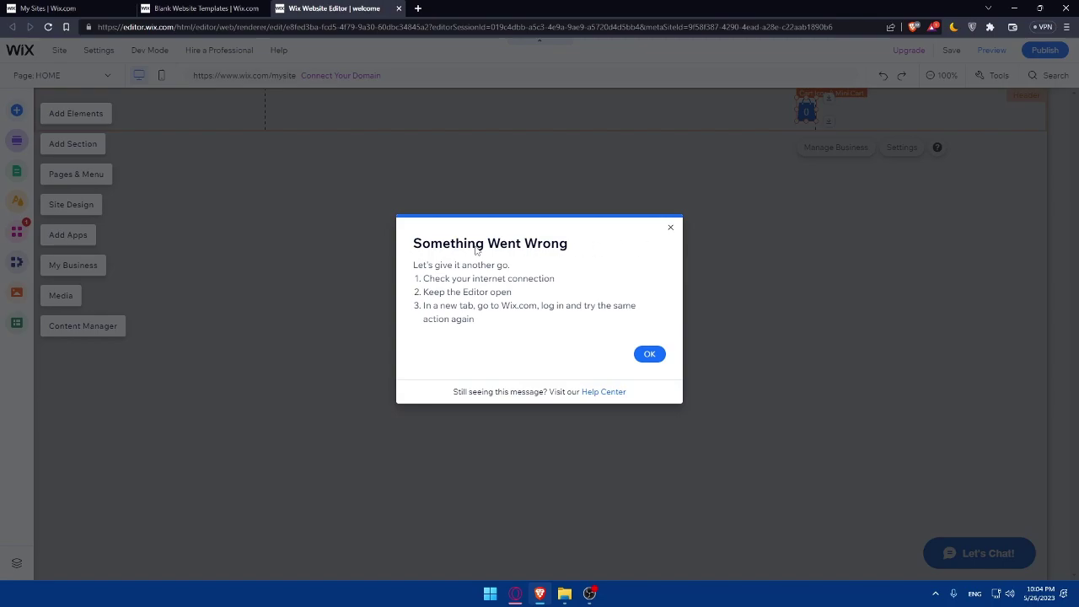
Dismiss the 'Something Went Wrong' error and delete the empty Untitled section
click(649, 354)
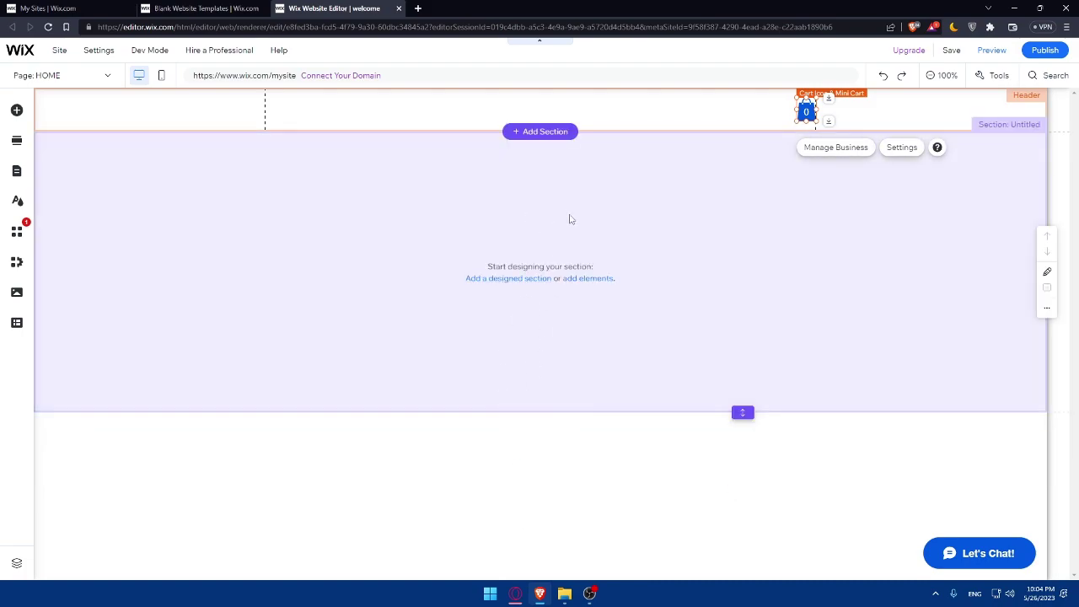
key(Delete)
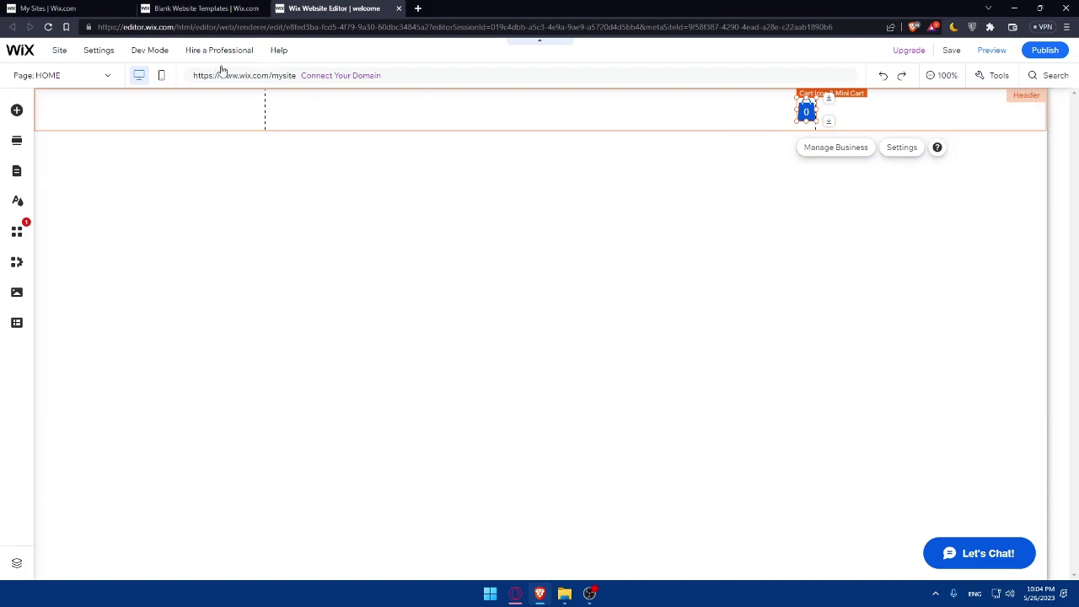
Upload the sorcerer portrait PNG from the computer and add it to the home page
click(15, 110)
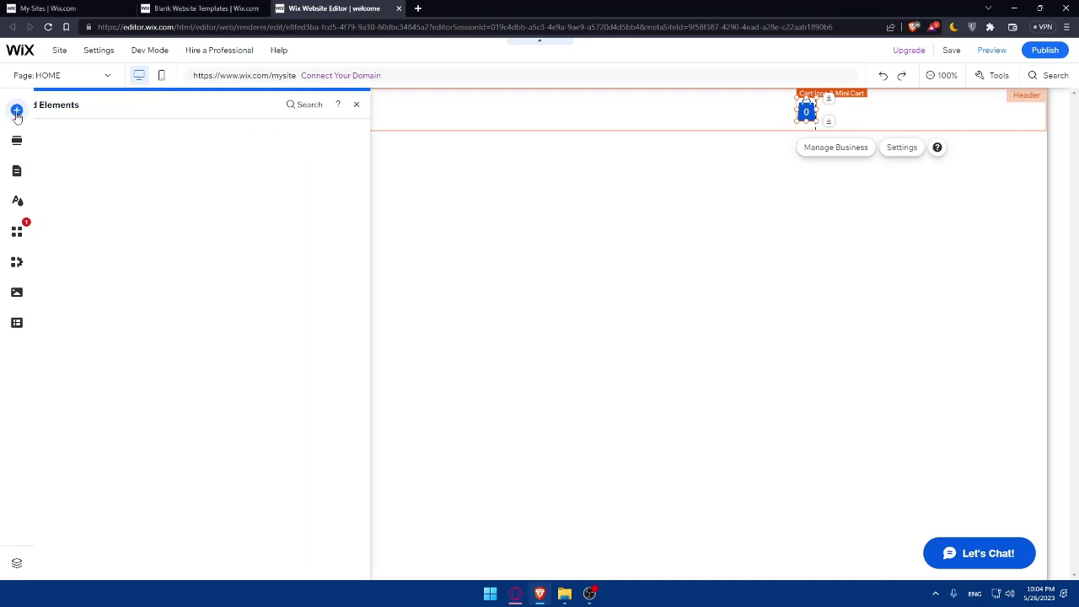
click(63, 153)
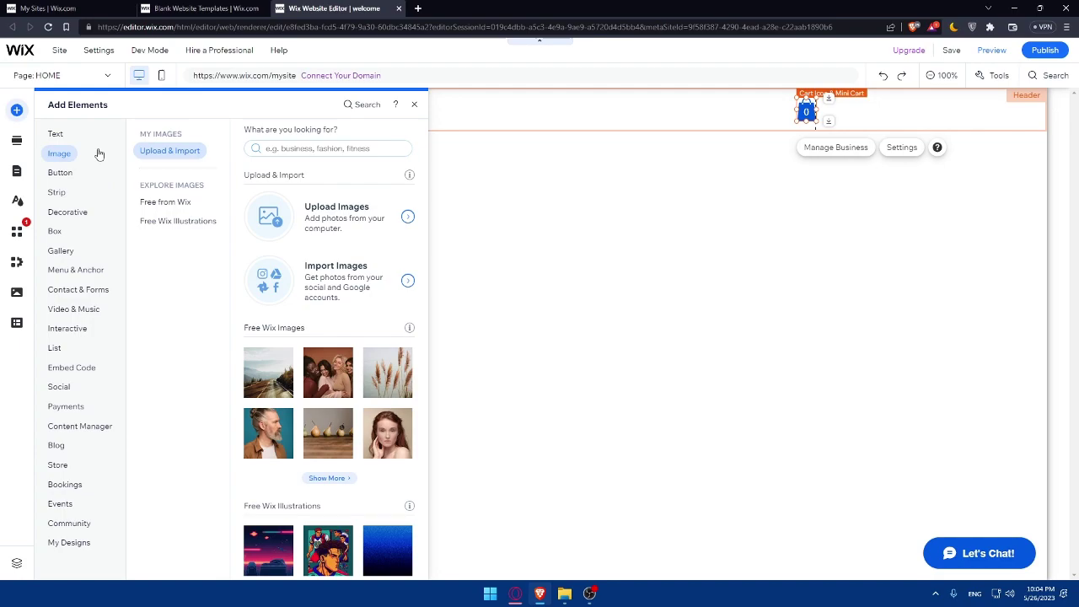
click(274, 225)
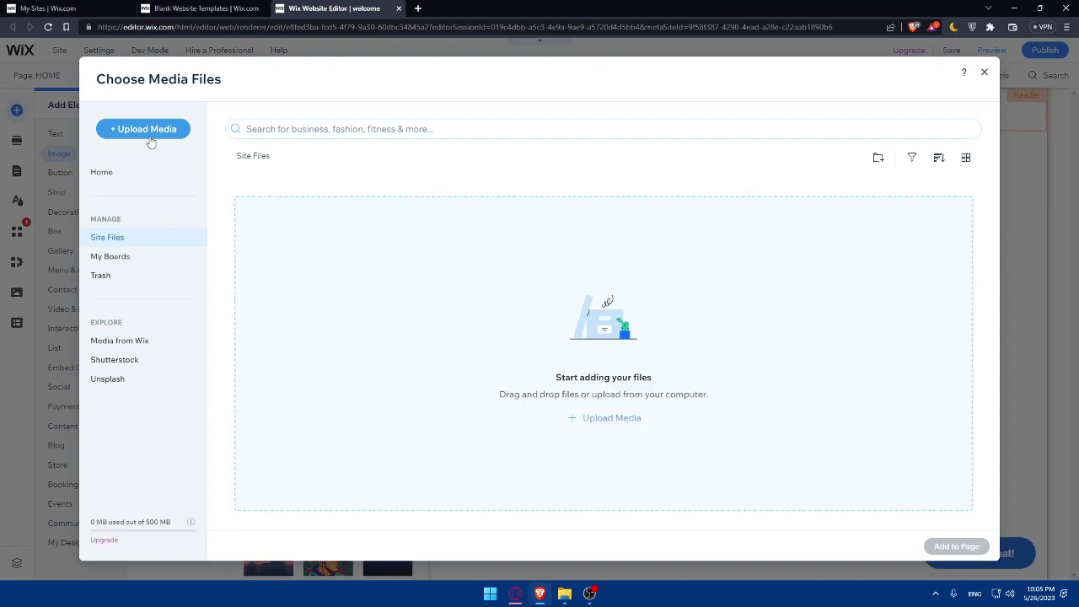
click(151, 135)
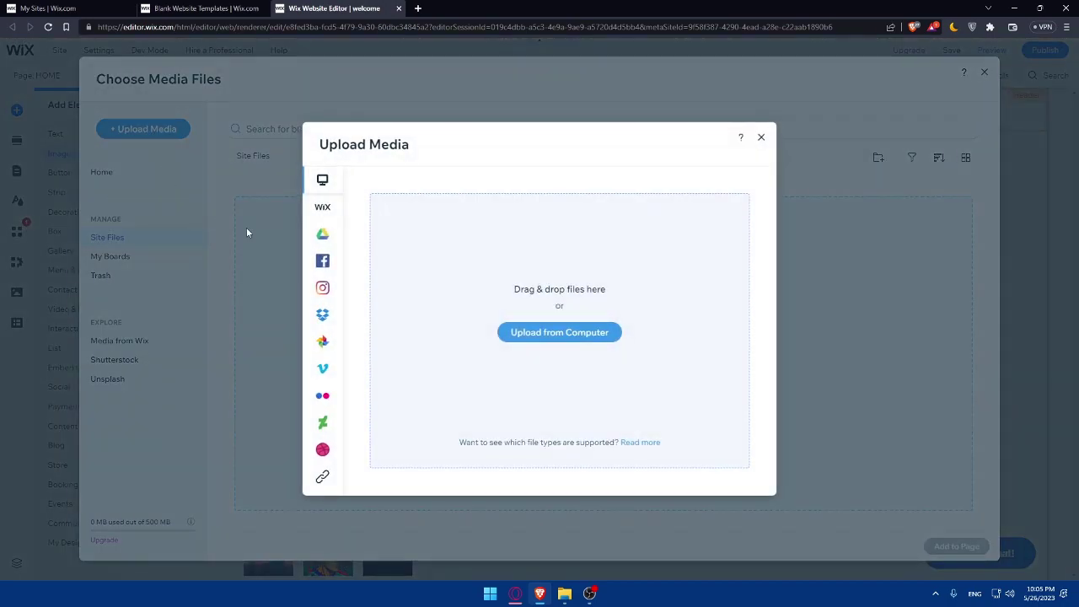
click(761, 137)
click(594, 420)
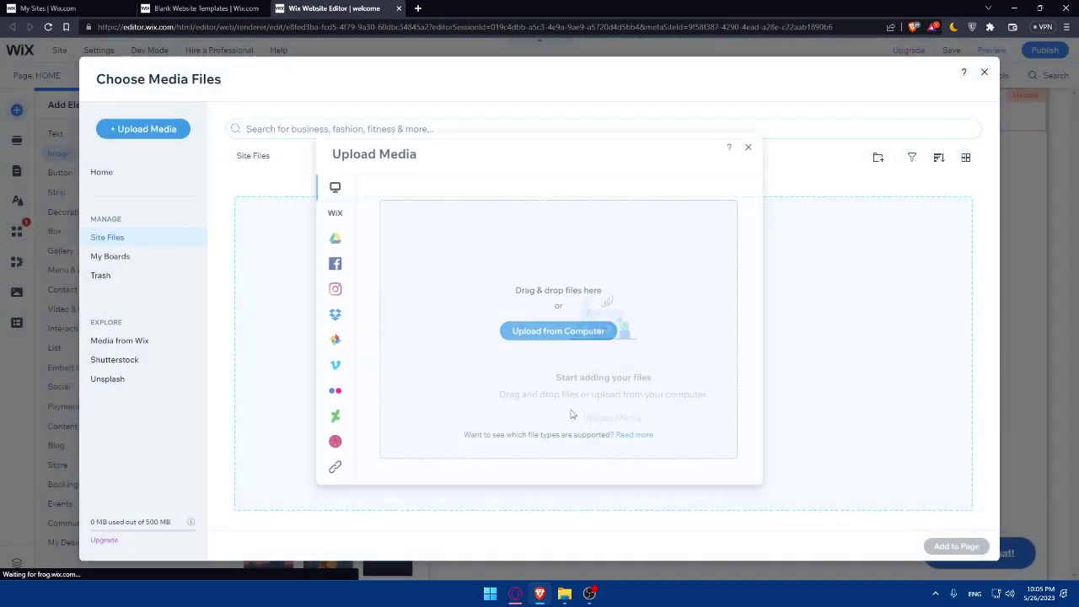
click(553, 333)
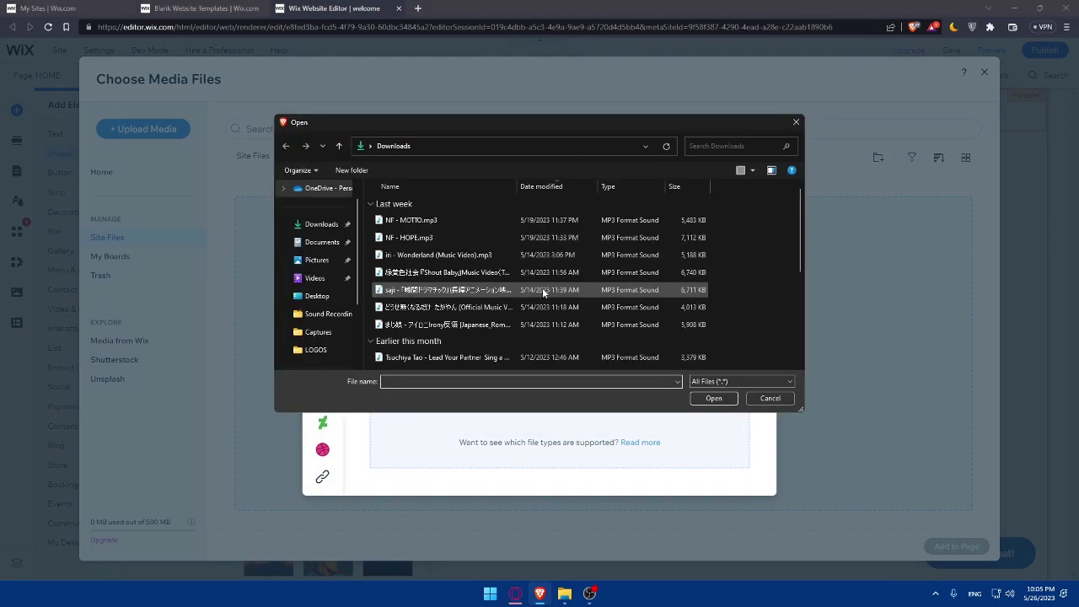
scroll(542, 287, down, 5)
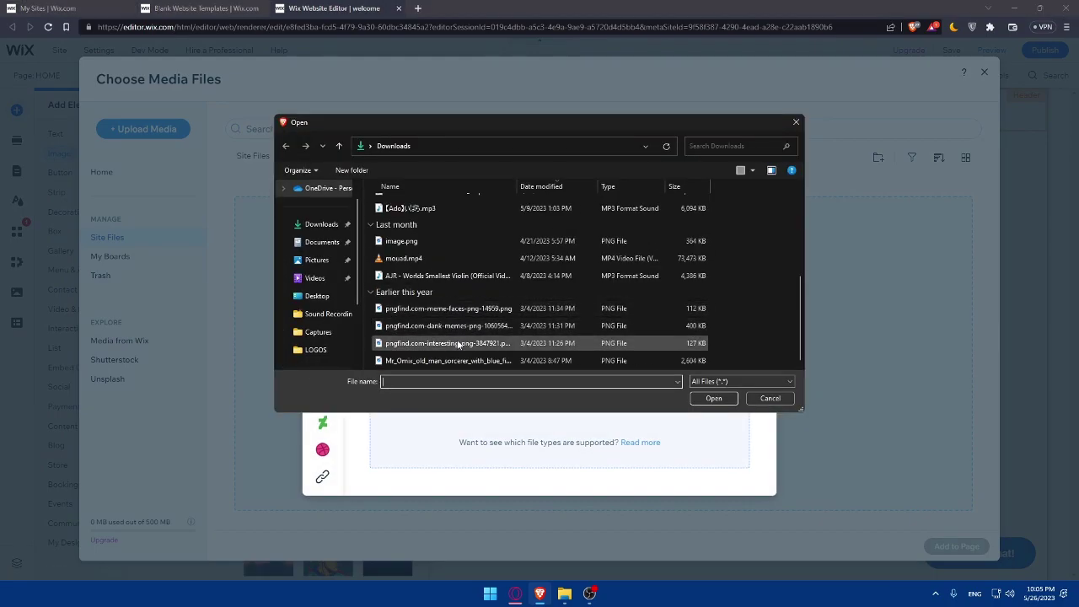
double_click(517, 361)
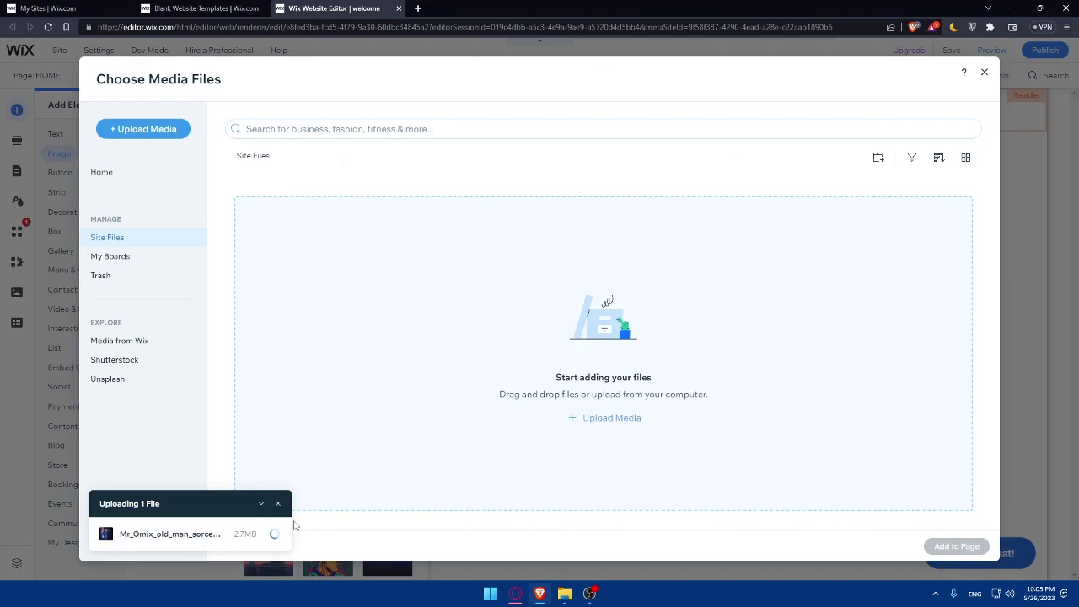
click(956, 547)
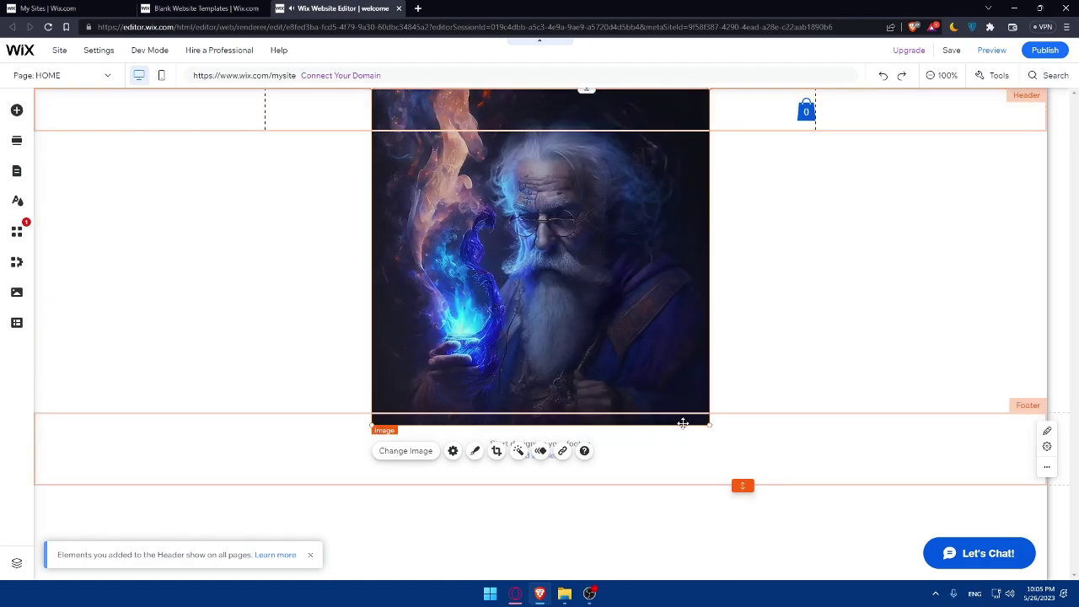
Shrink the sorcerer image to about 78×78 and attach it at the header's left edge
drag(673, 388, 56, 118)
click(149, 231)
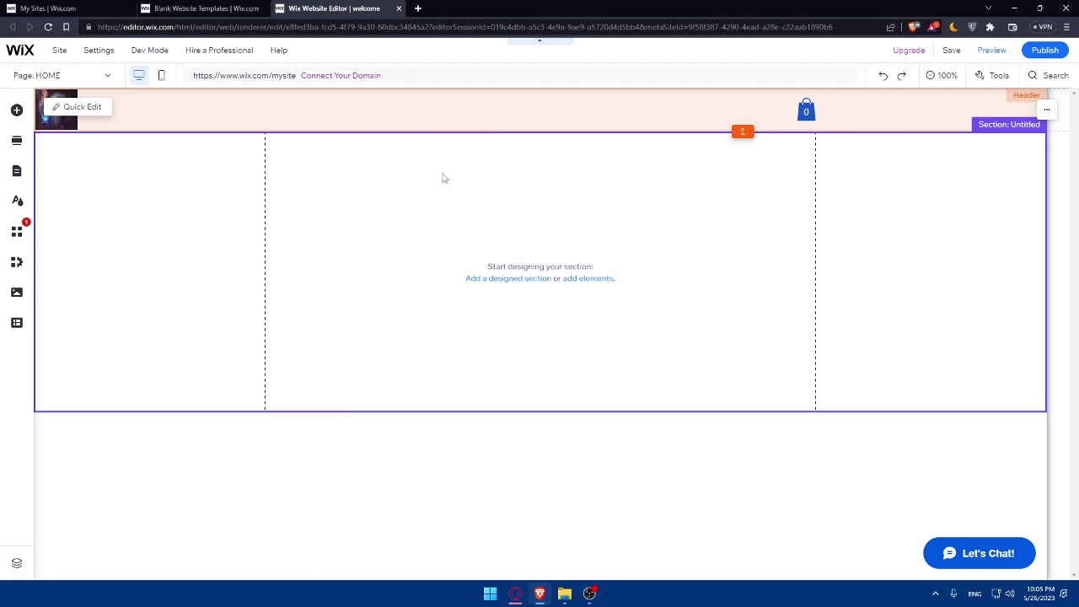
Add a Big Title, move it into the header and change its text to 'Store'
click(17, 111)
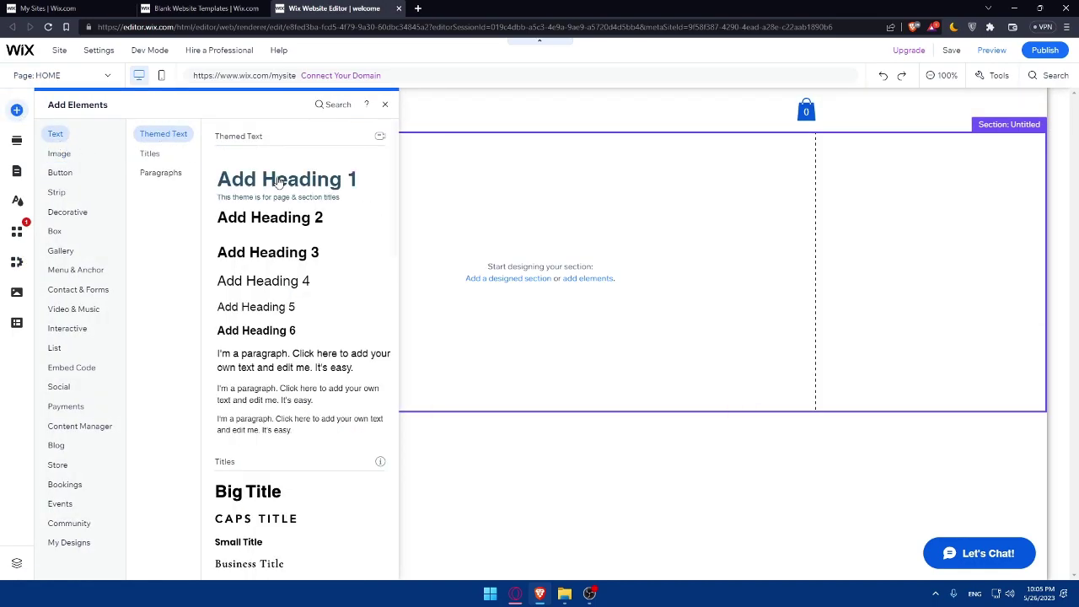
scroll(320, 432, down, 1)
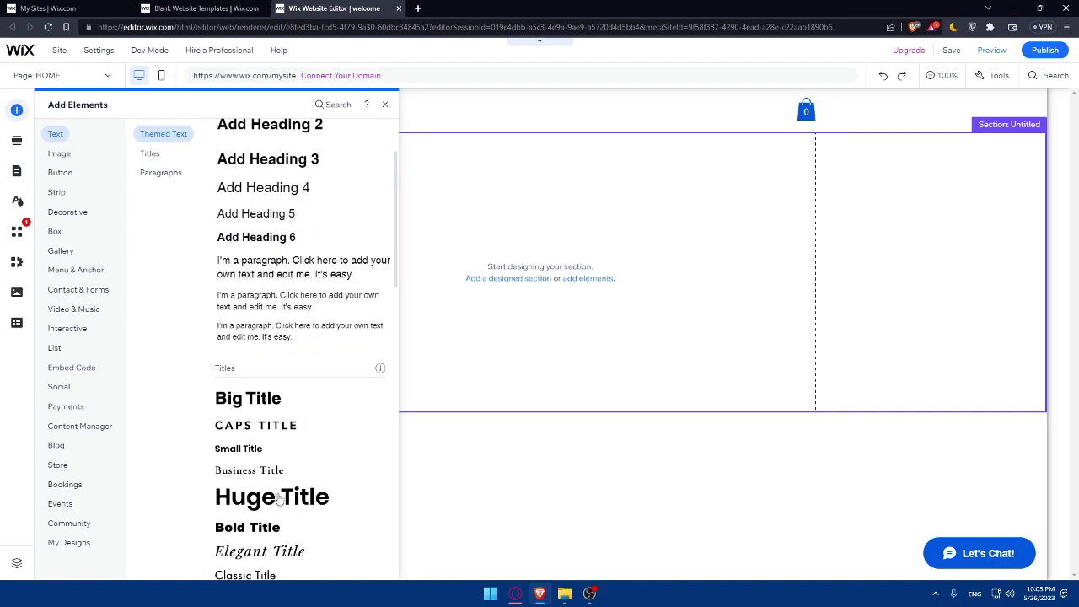
click(243, 396)
drag(482, 261, 483, 110)
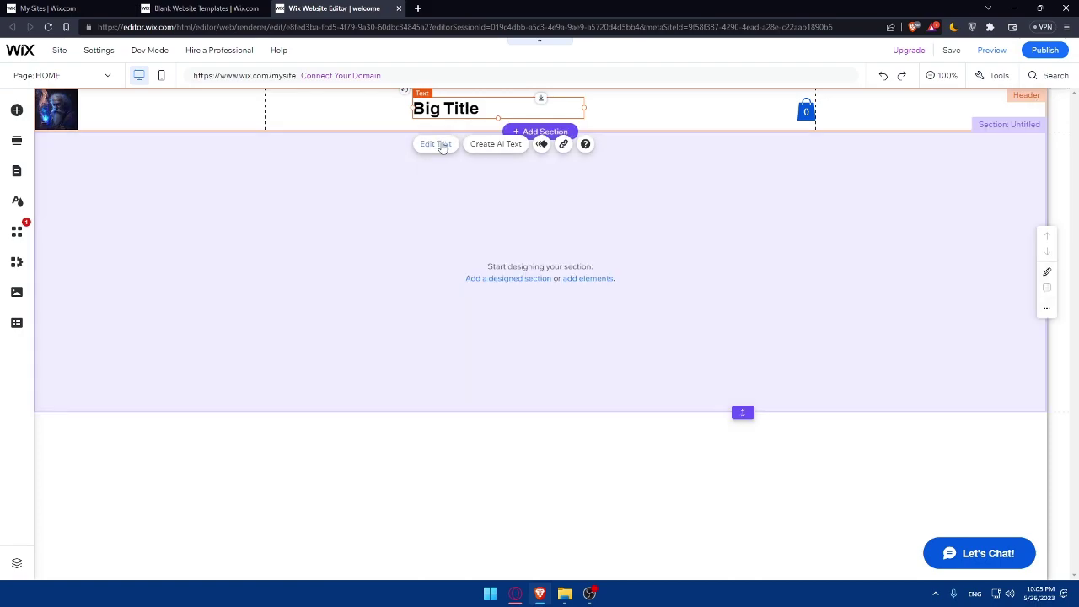
click(441, 144)
text(S)
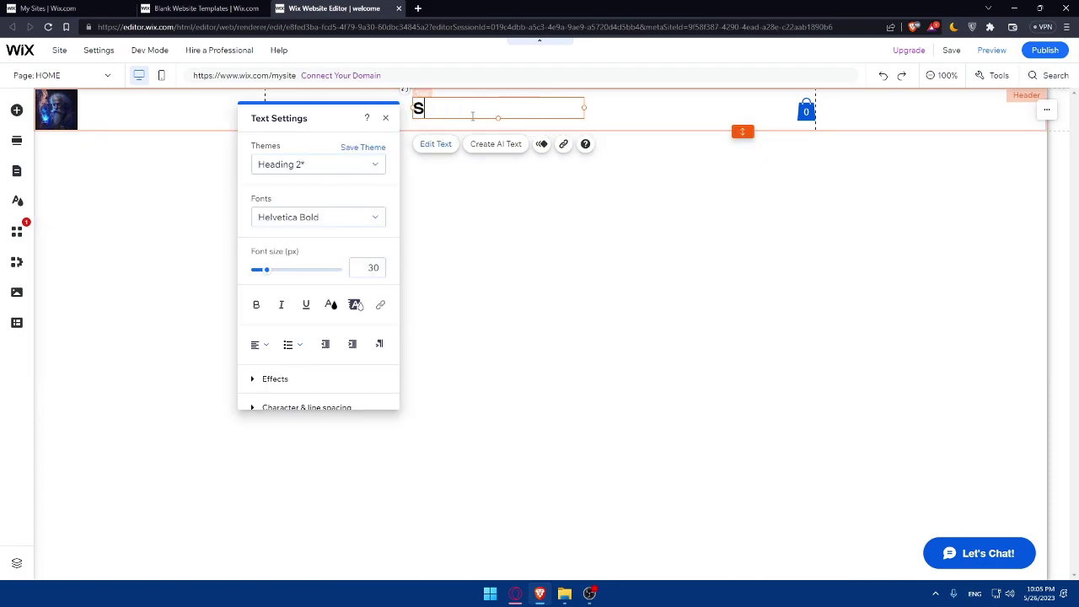
text(tore)
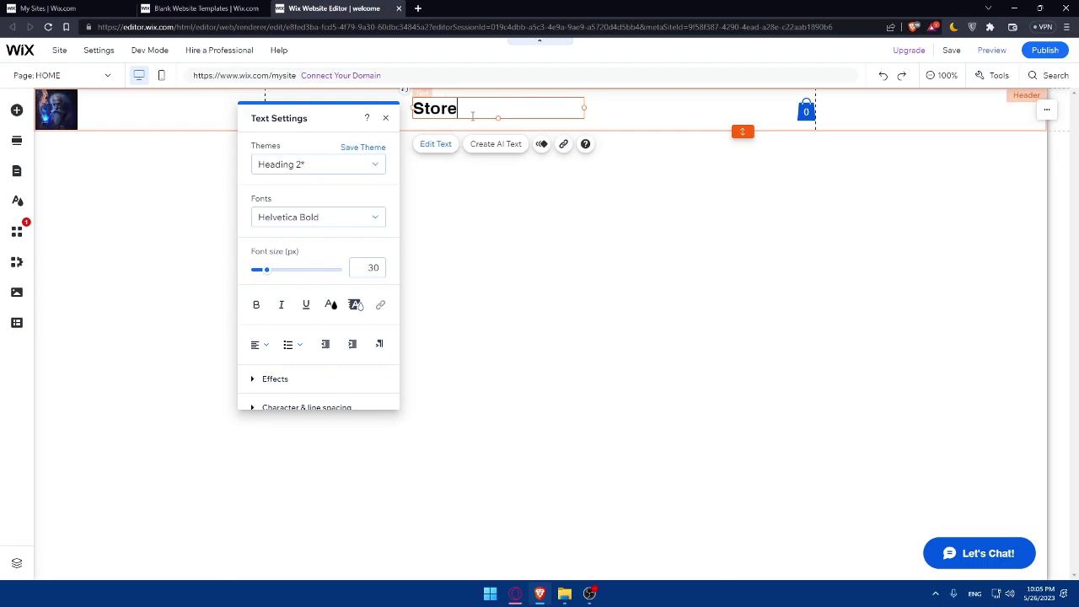
Keep the Heading 2 theme and set the title to Helvetica Bold at 32 px
click(368, 164)
click(363, 171)
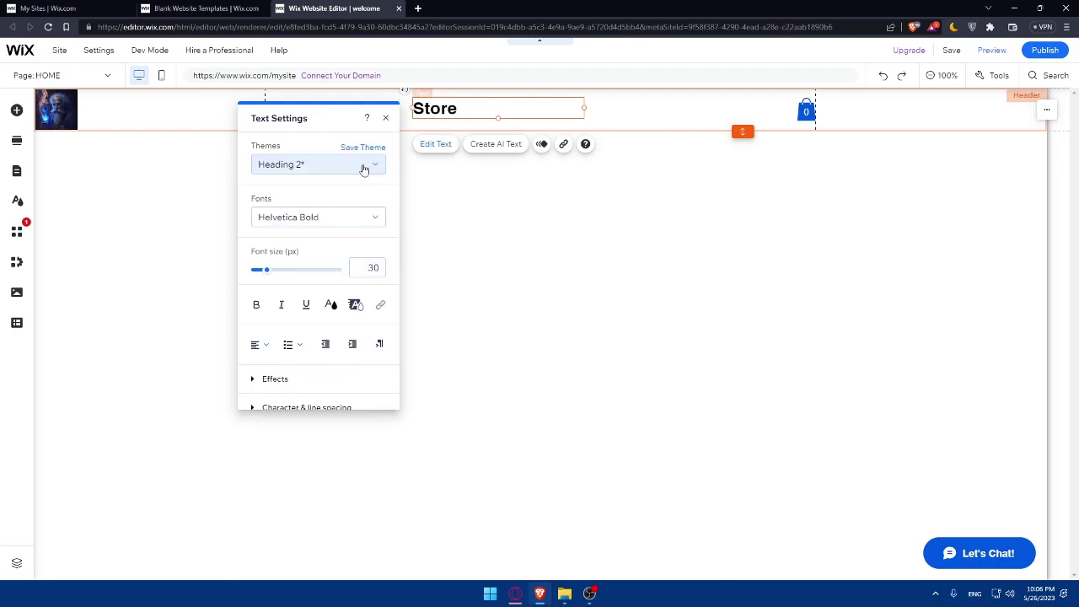
click(345, 217)
scroll(327, 263, down, 5)
scroll(327, 263, down, 2)
click(322, 263)
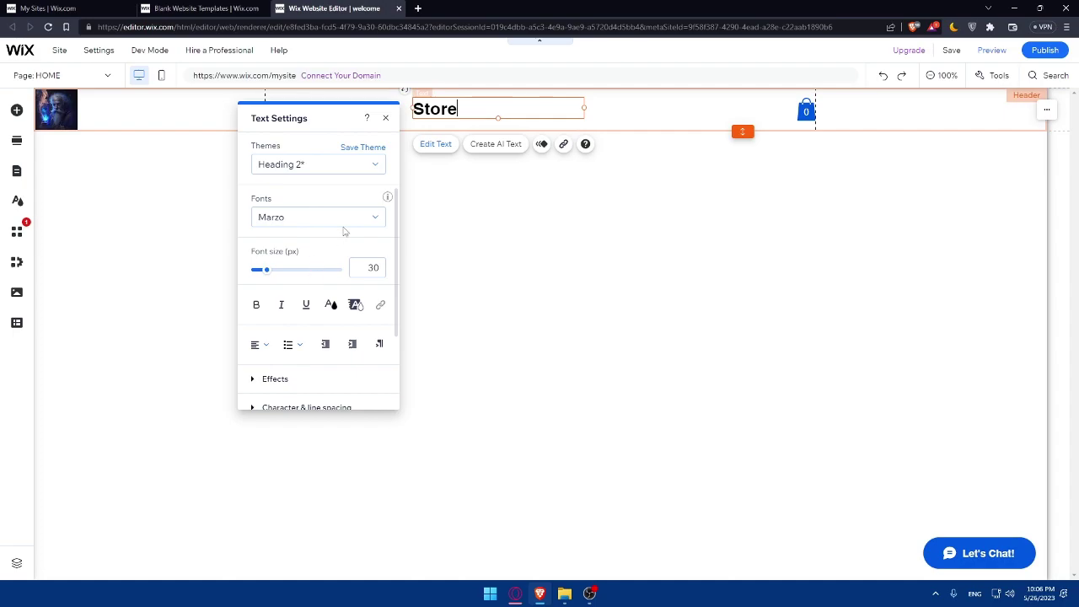
drag(273, 277, 267, 279)
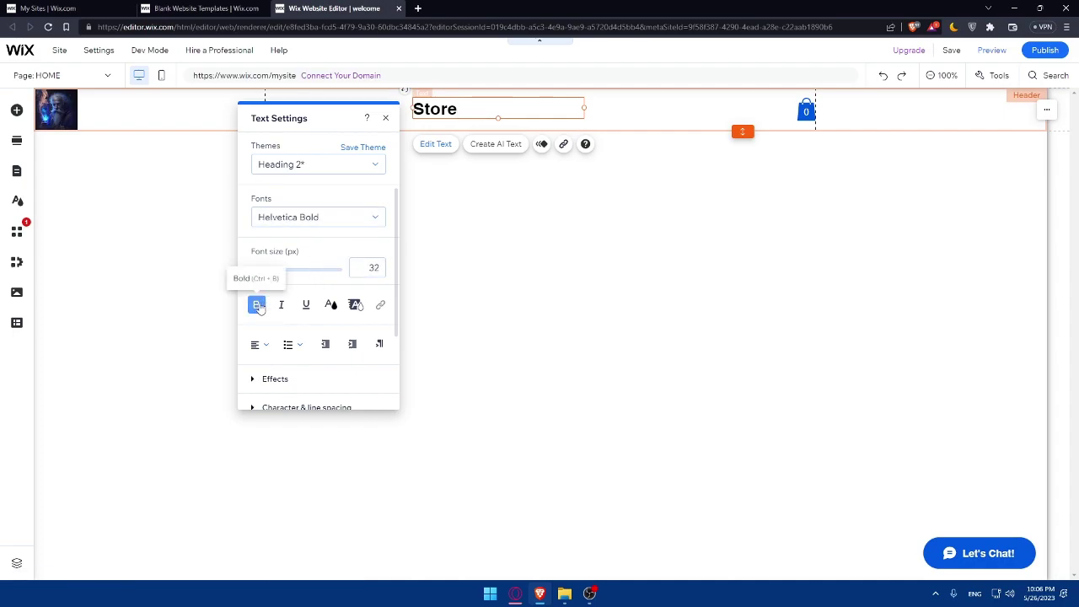
scroll(324, 307, down, 2)
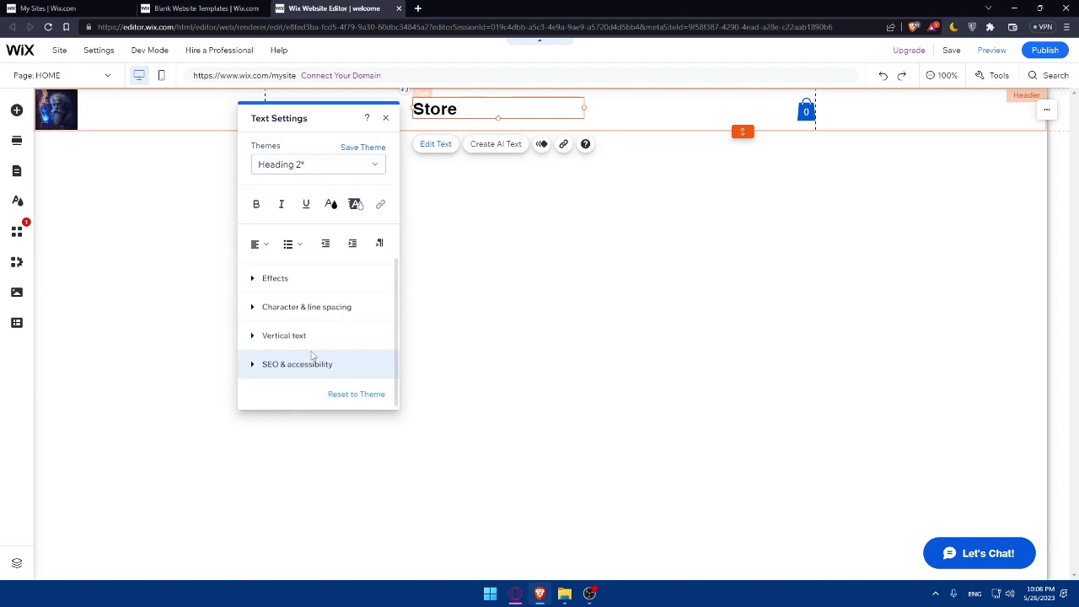
scroll(308, 327, up, 2)
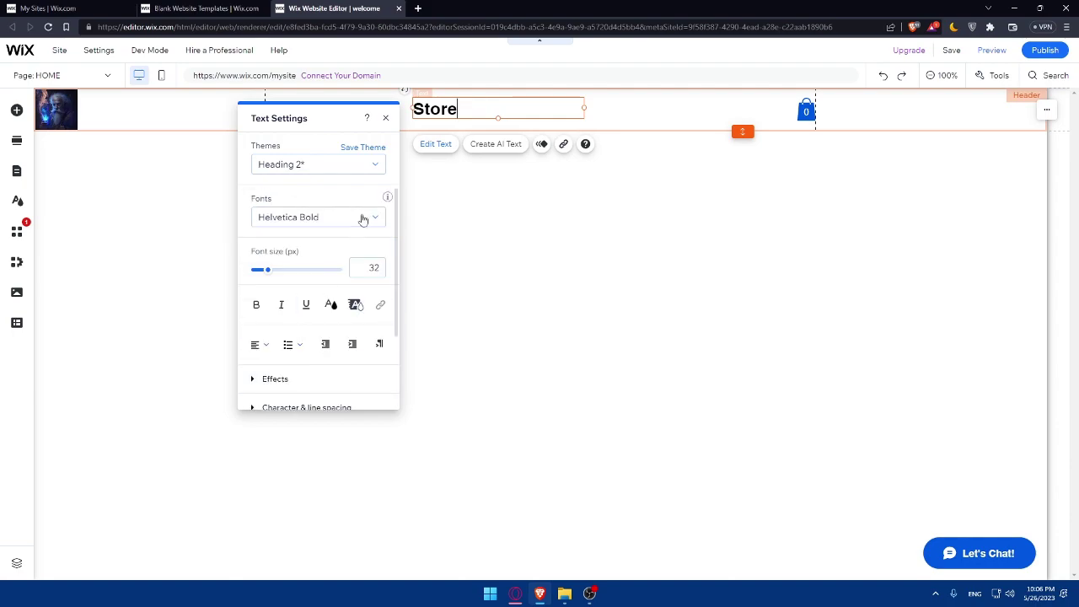
click(386, 118)
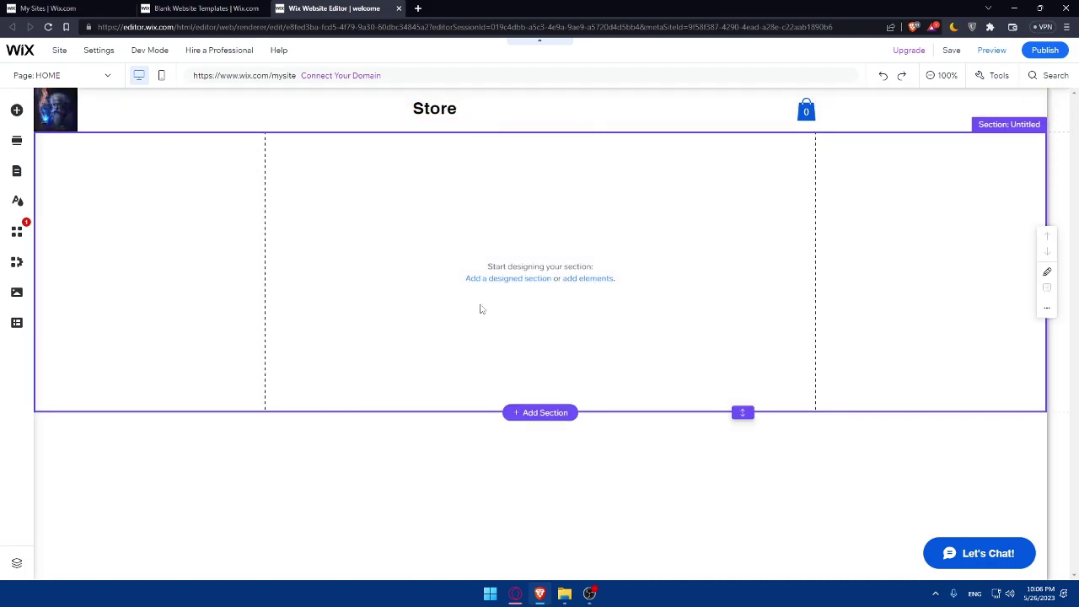
Place the black Themed Button preset in the section below the header
click(16, 109)
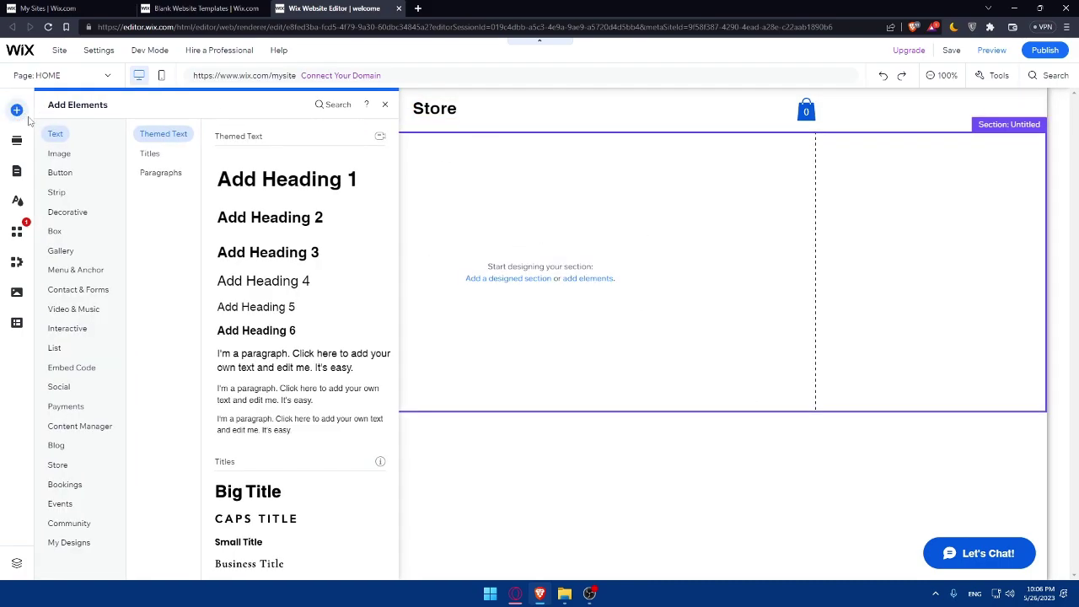
click(60, 173)
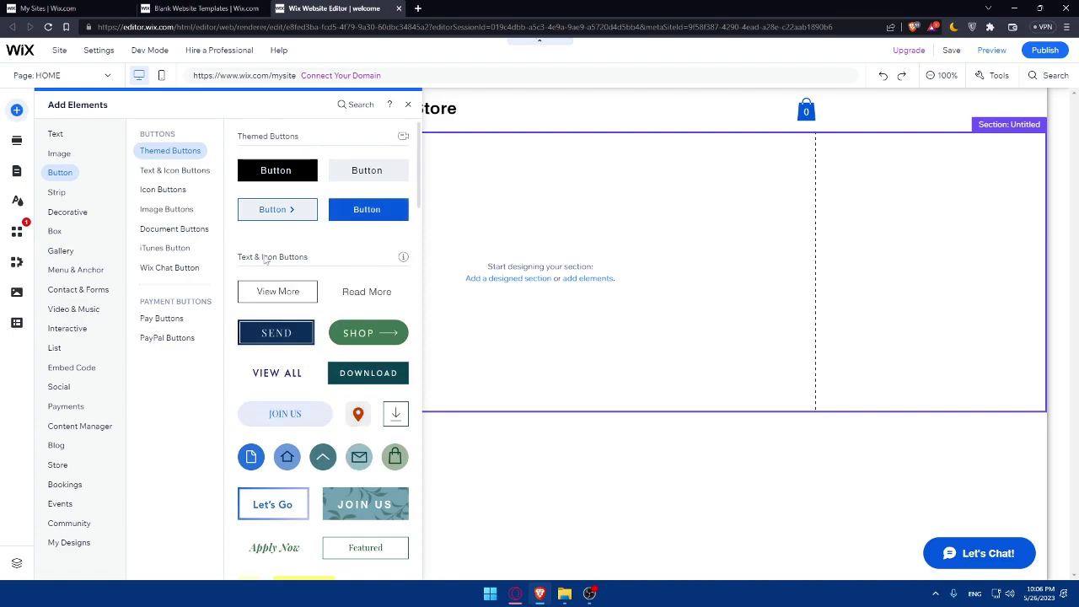
drag(277, 175, 546, 259)
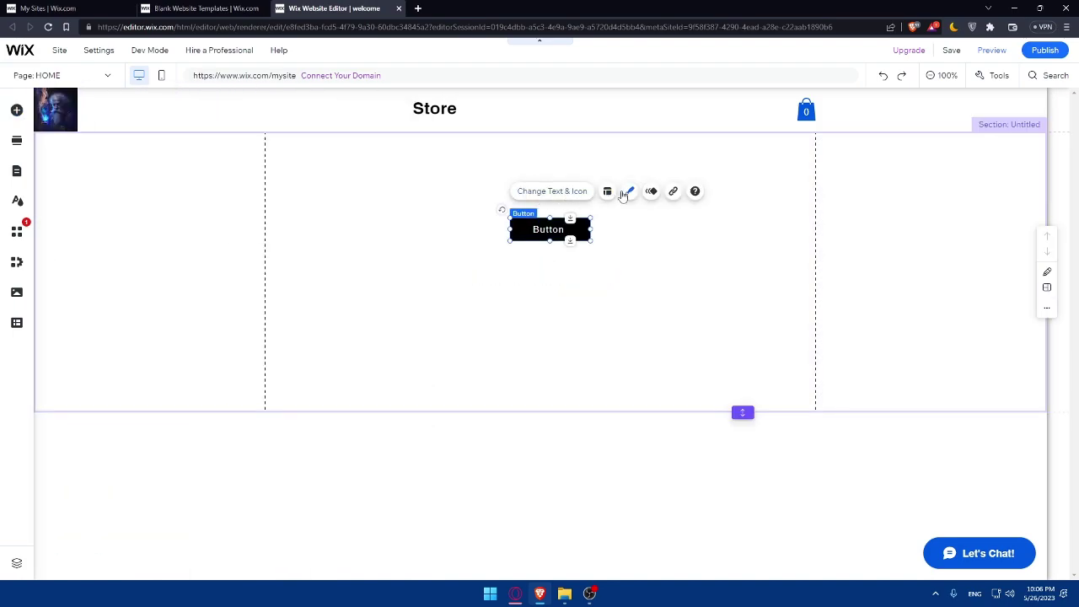
Relabel the button 'Sign in', keeping it text only
click(568, 191)
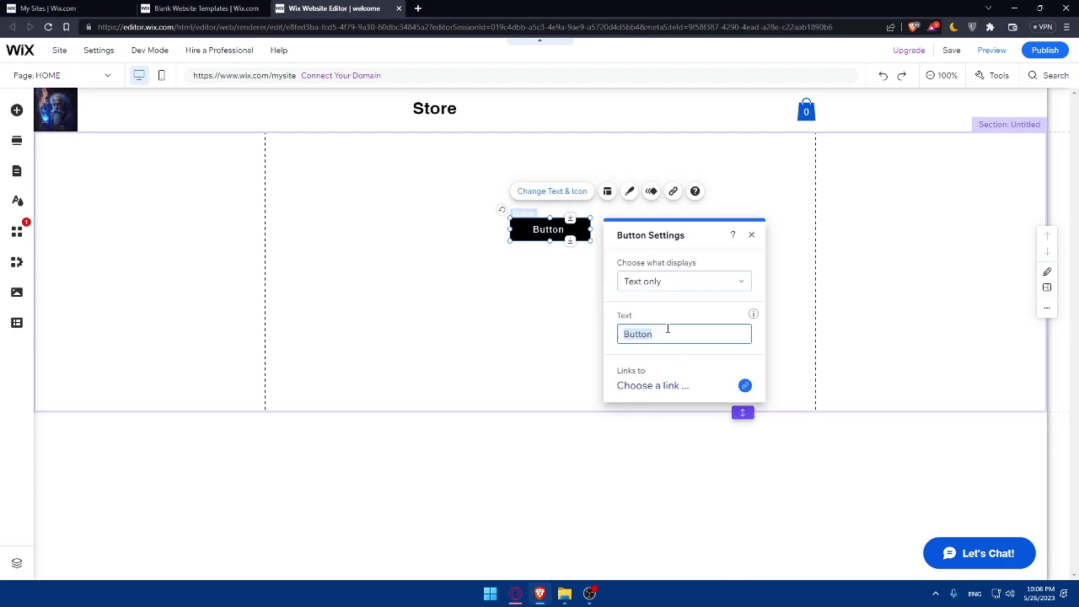
text(Sign in)
click(671, 284)
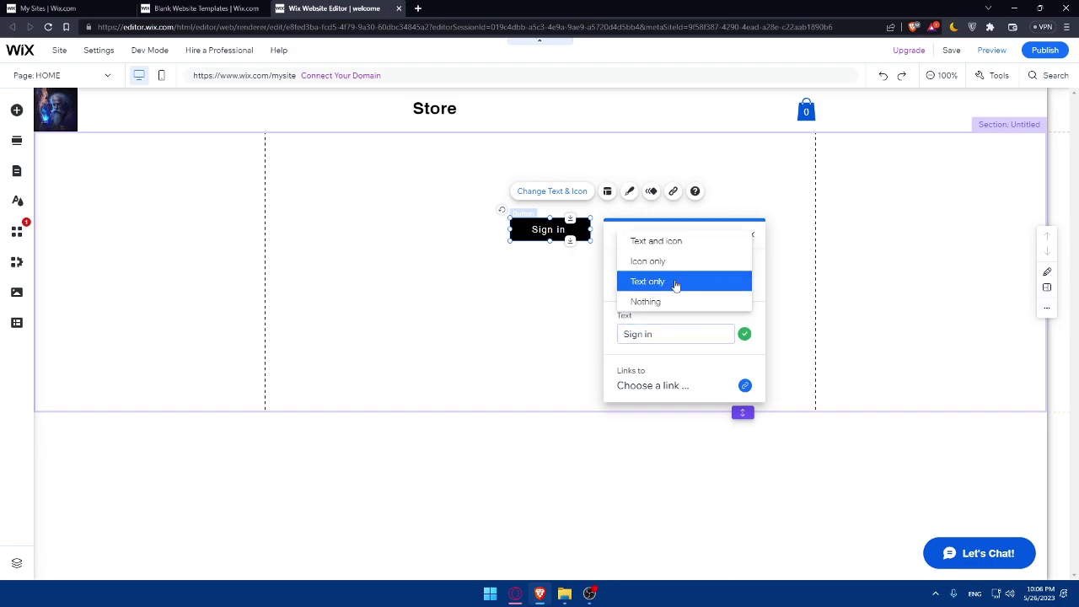
click(674, 284)
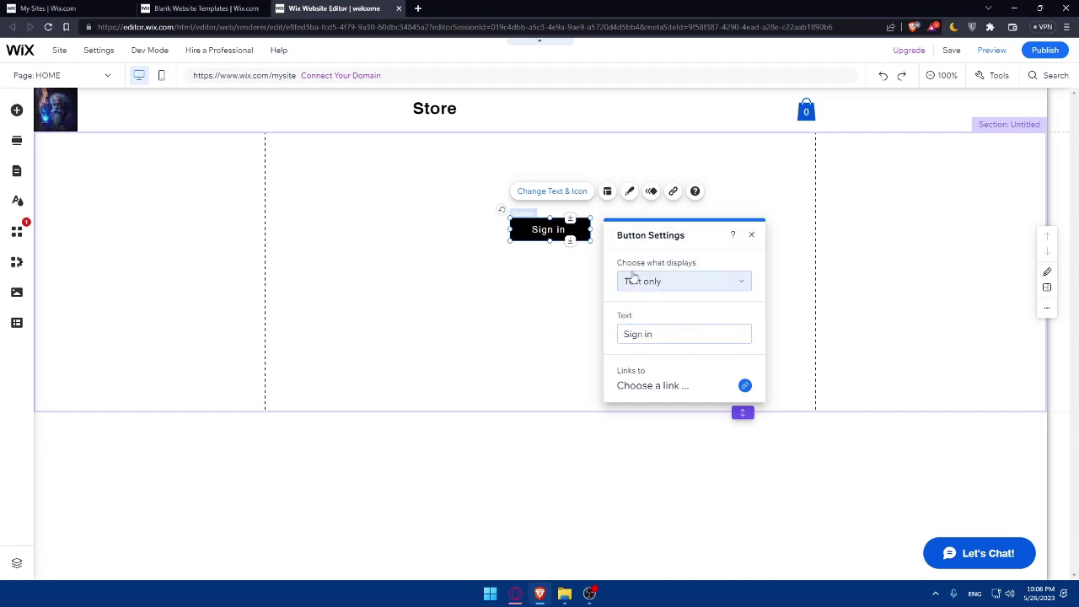
Review the button's black design options, then move it down-left to about x 400, y 296
click(634, 192)
scroll(703, 336, down, 3)
scroll(704, 336, up, 3)
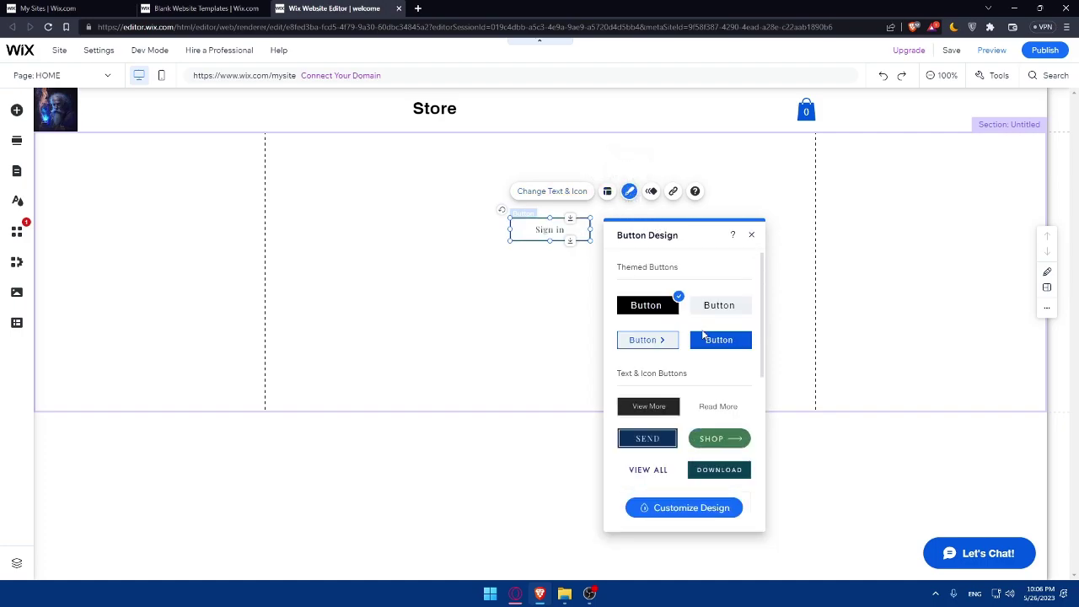
scroll(704, 337, down, 3)
scroll(703, 370, up, 3)
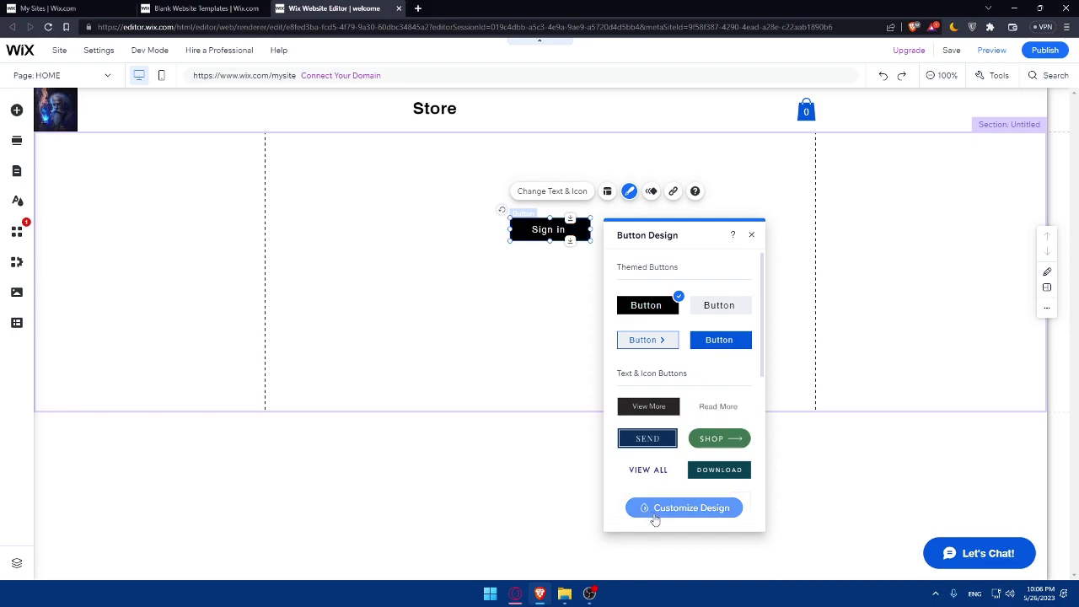
click(685, 507)
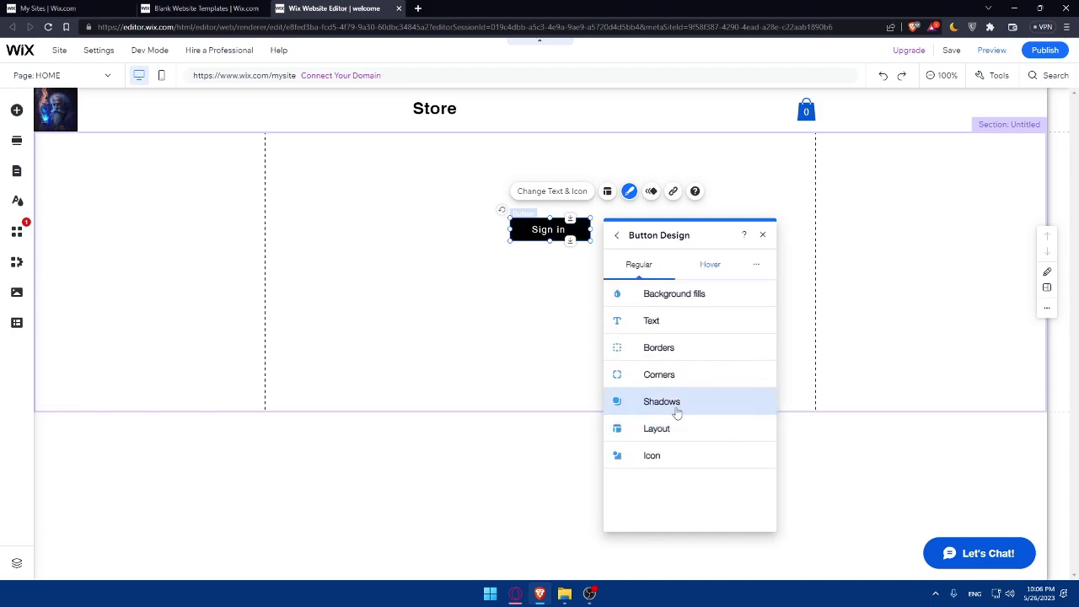
click(758, 241)
drag(547, 232, 526, 265)
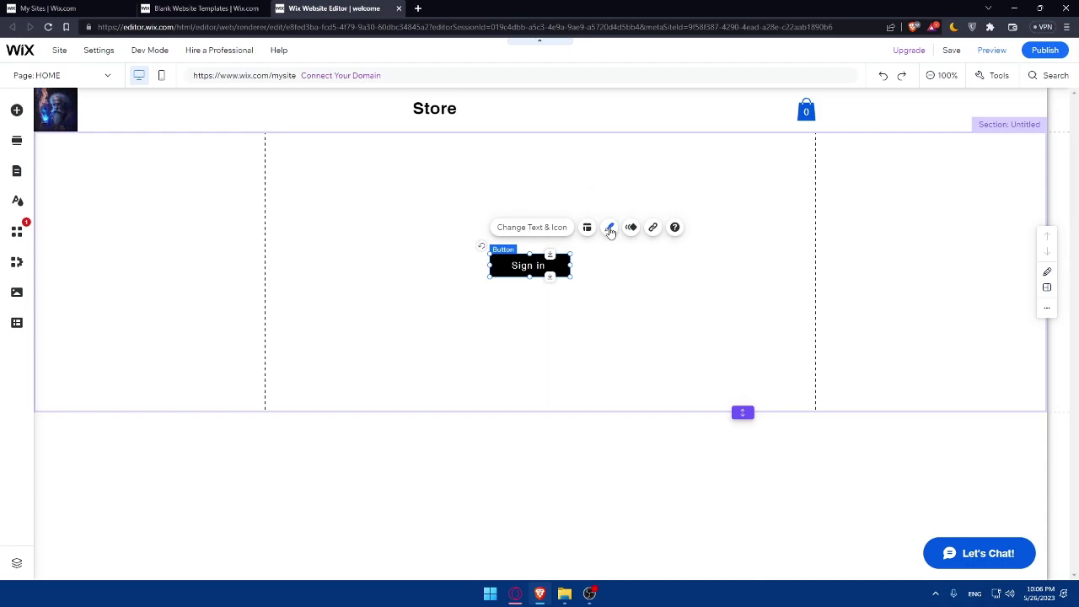
click(654, 228)
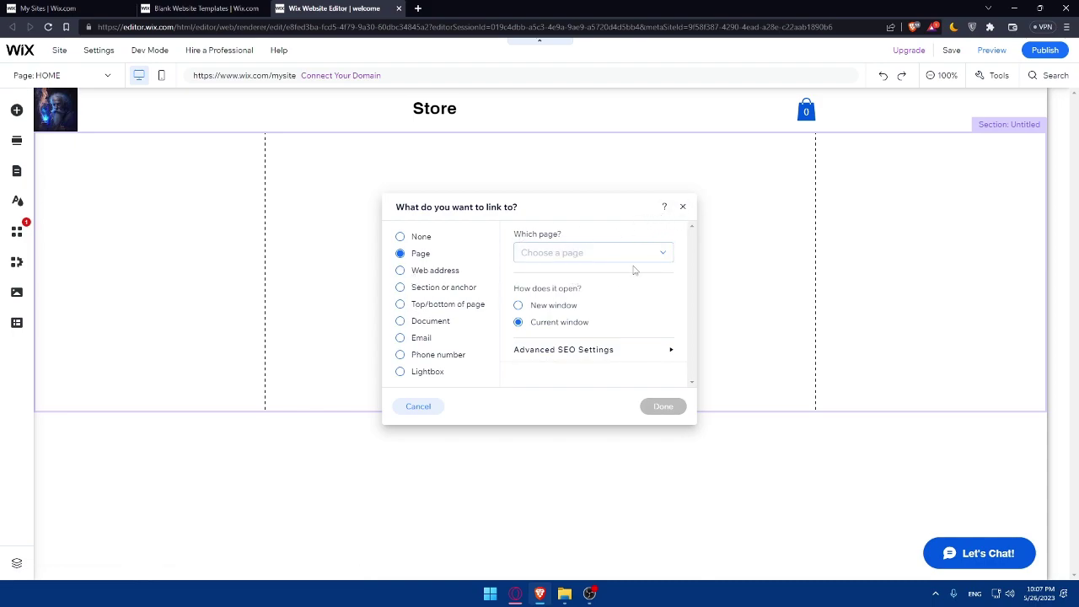
click(683, 206)
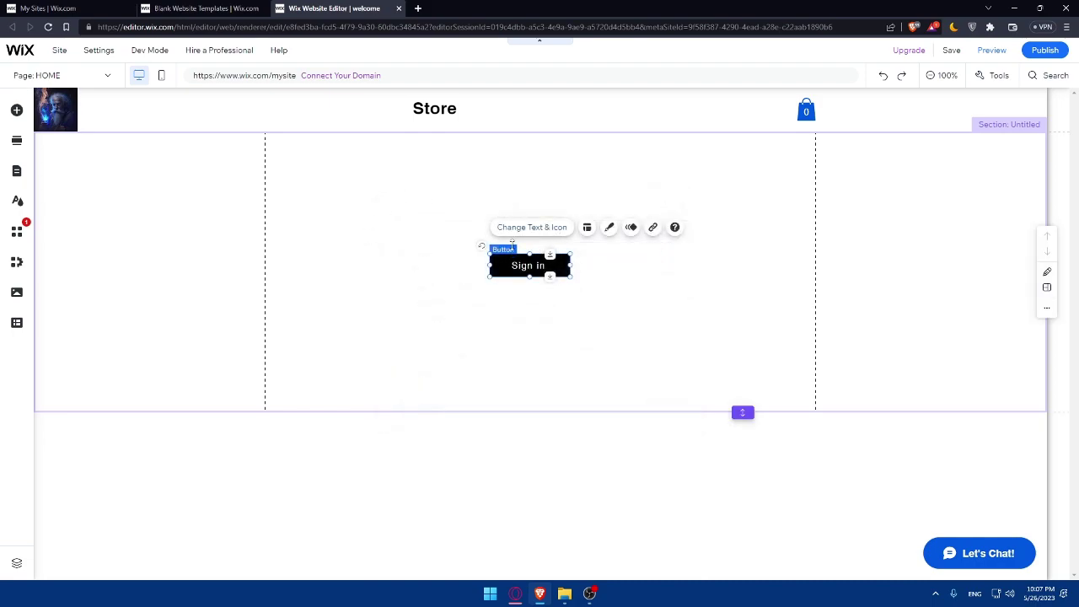
click(652, 228)
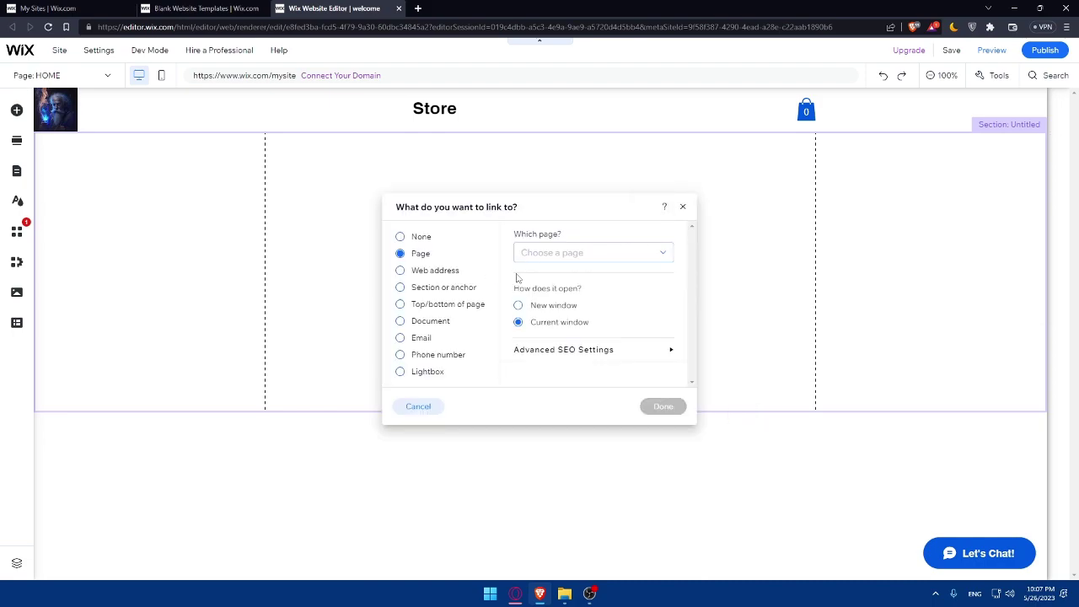
click(683, 207)
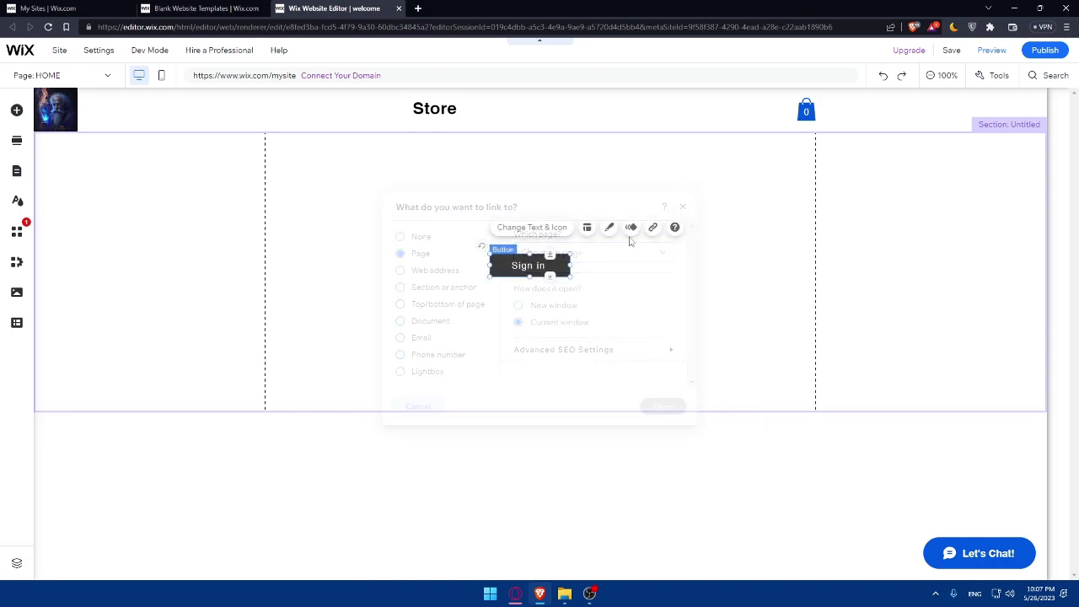
click(675, 229)
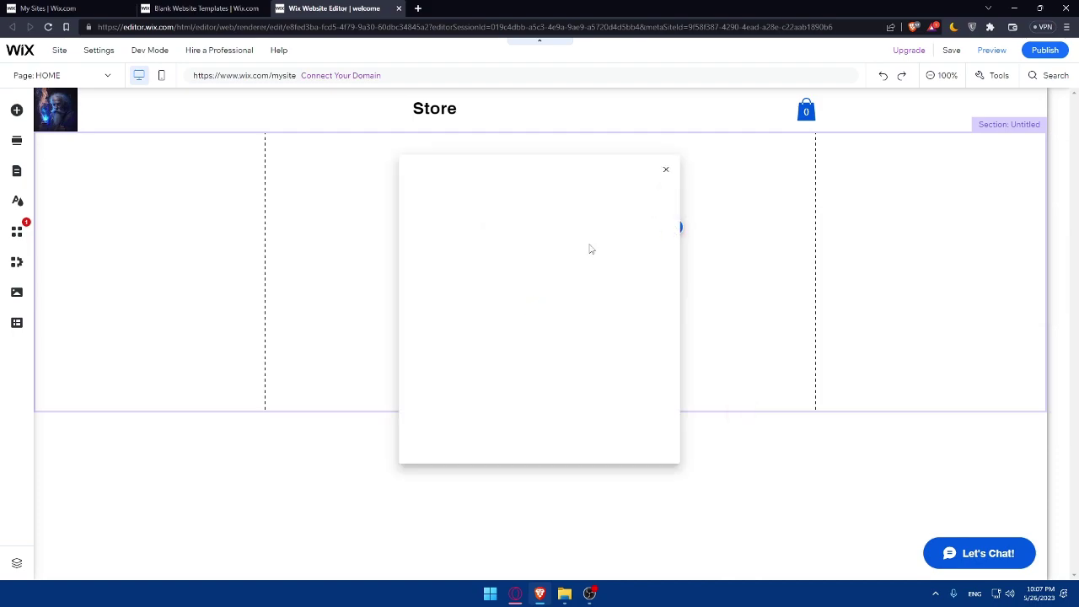
scroll(593, 236, down, 1)
click(665, 172)
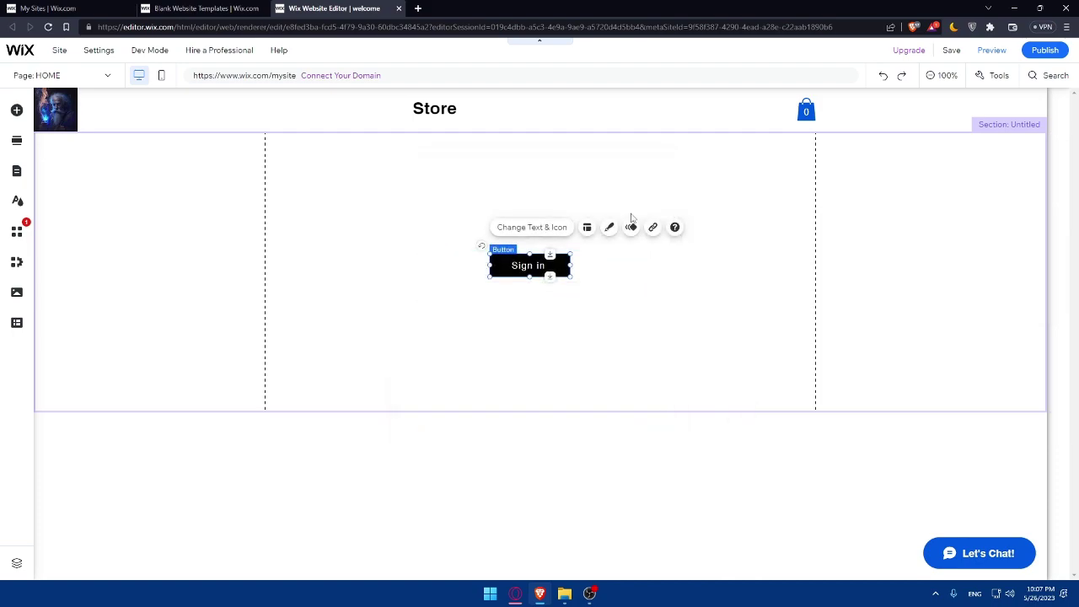
Nudge the Sign in button up slightly, glance at Store elements, and leave no panels open
drag(523, 257, 523, 230)
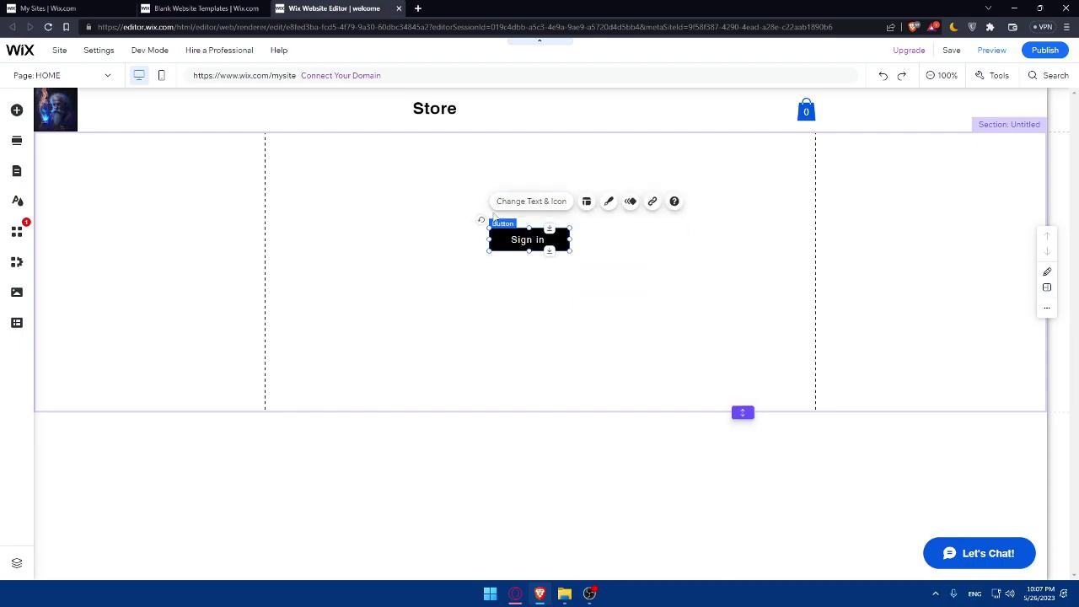
click(18, 111)
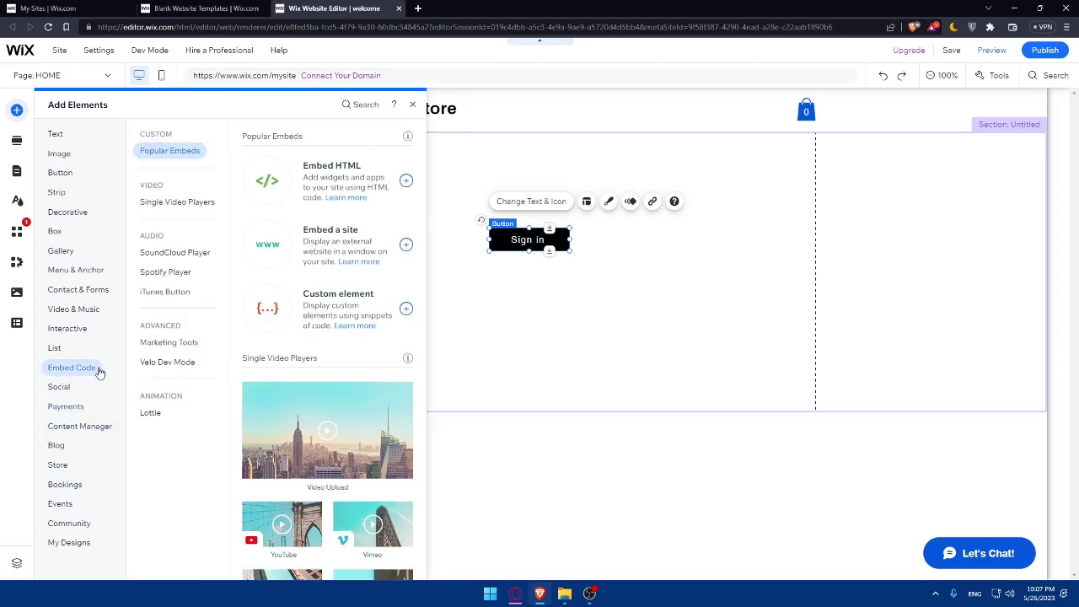
click(59, 466)
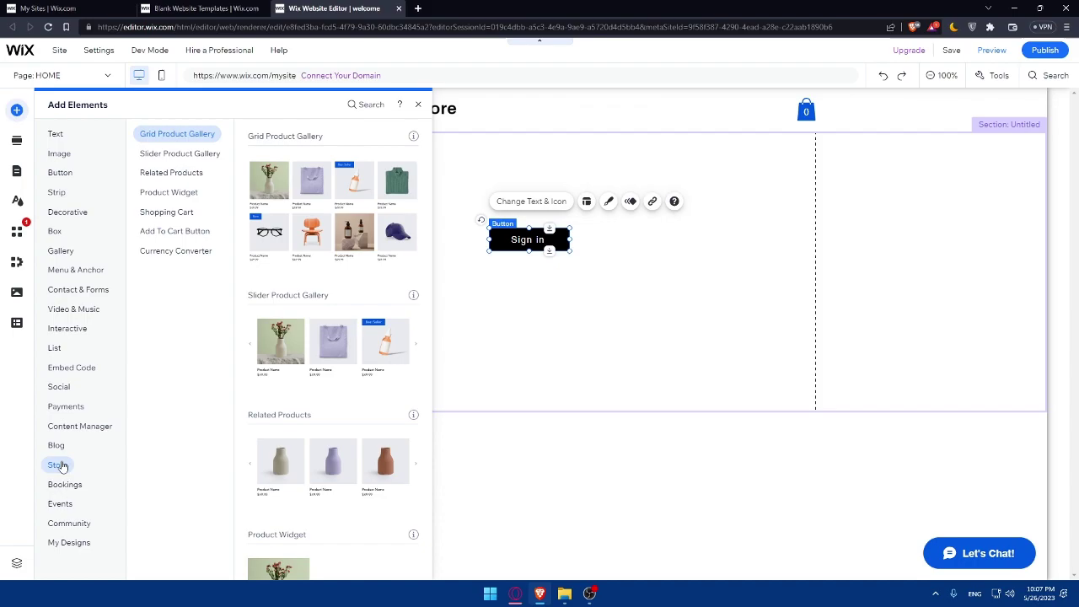
click(618, 513)
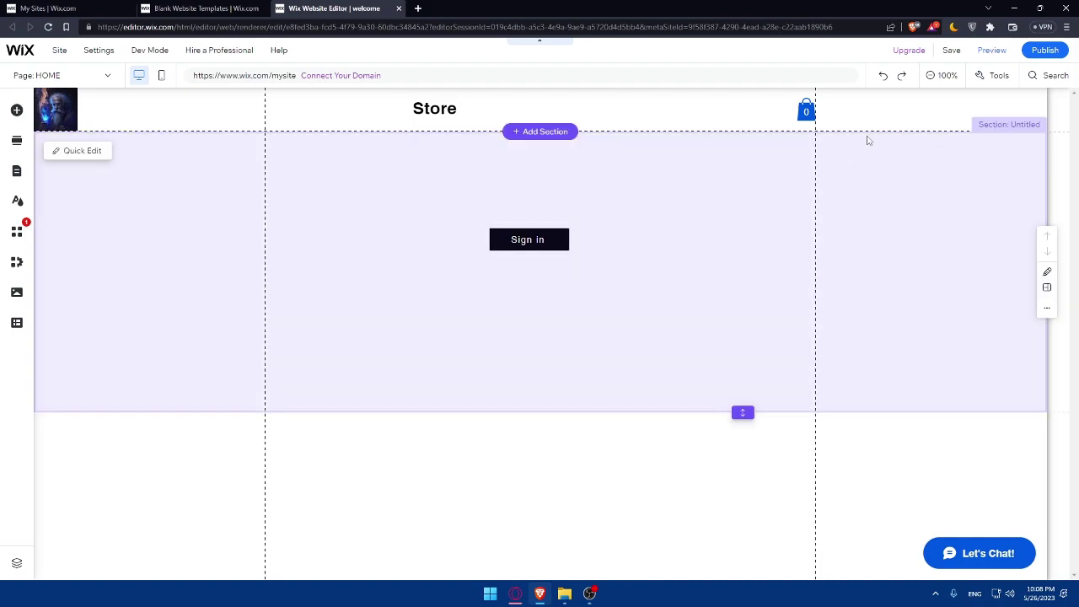
mouse_move(954, 49)
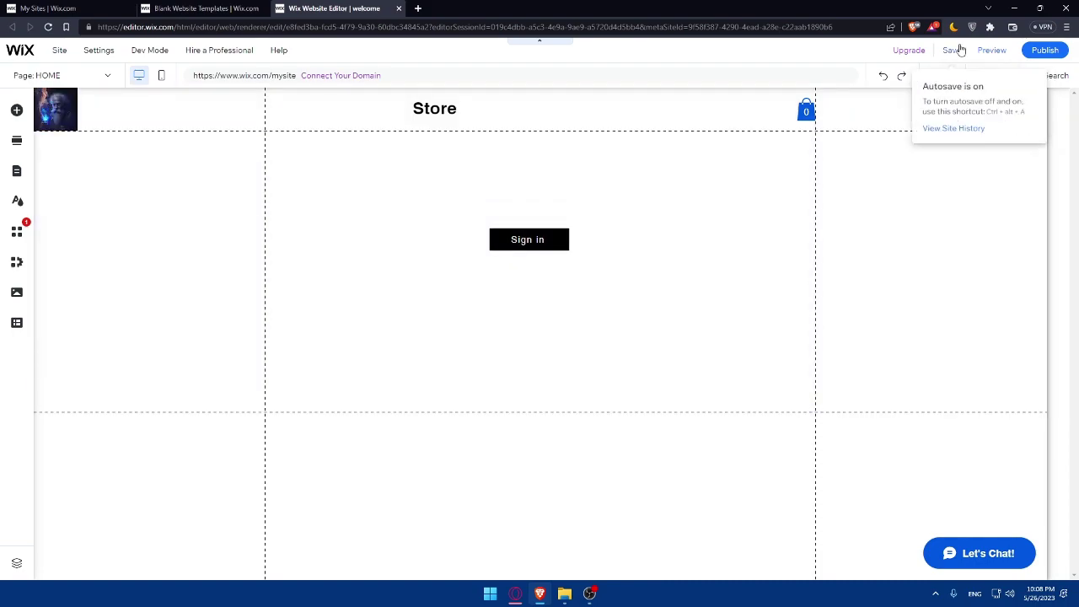
click(955, 50)
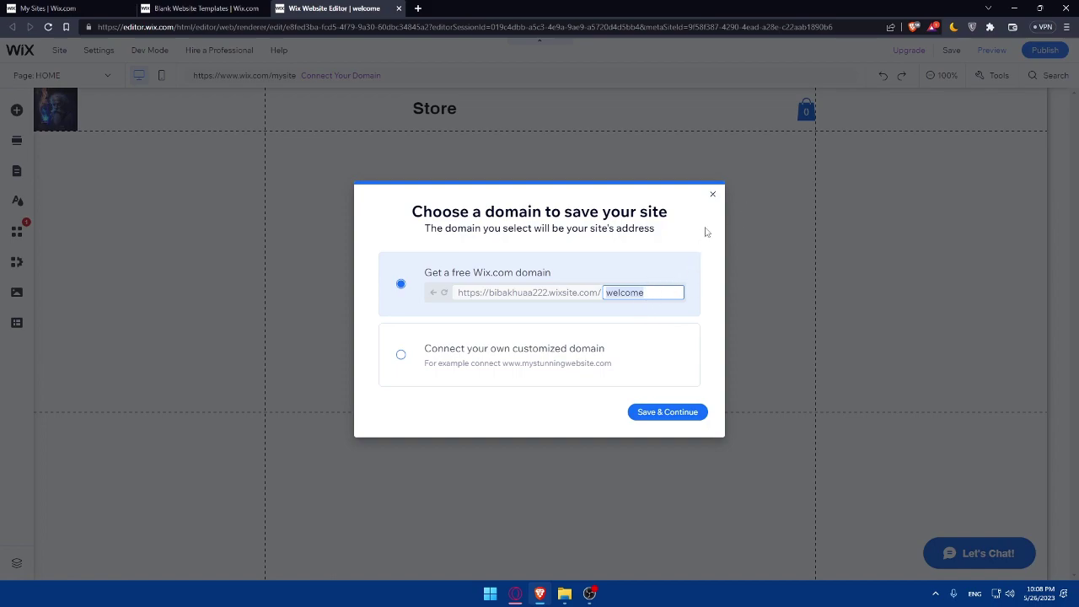
key(ctrl+a)
key(BackSpace)
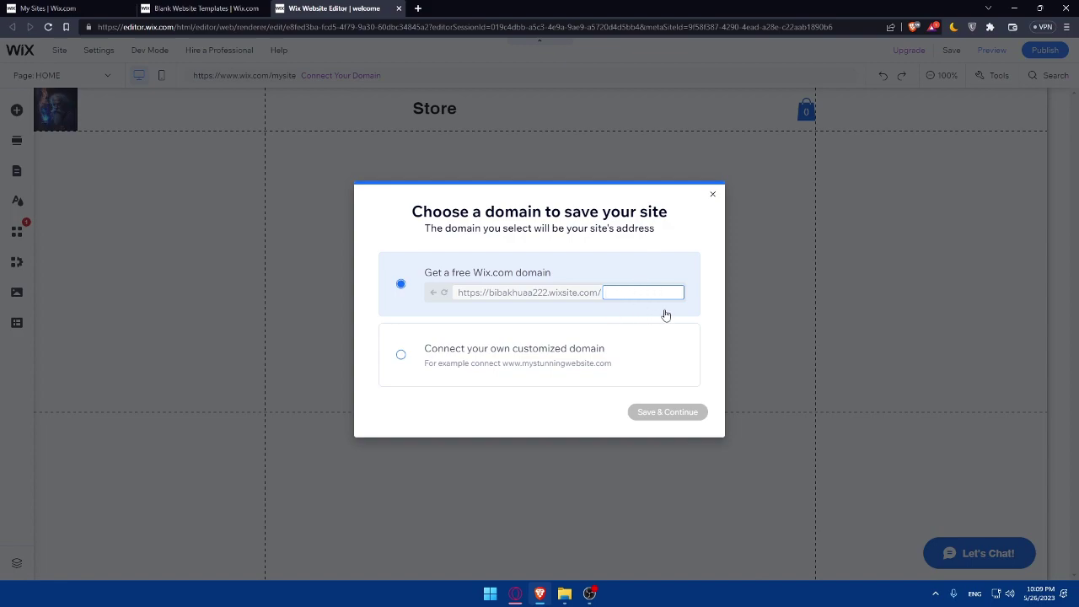
click(417, 369)
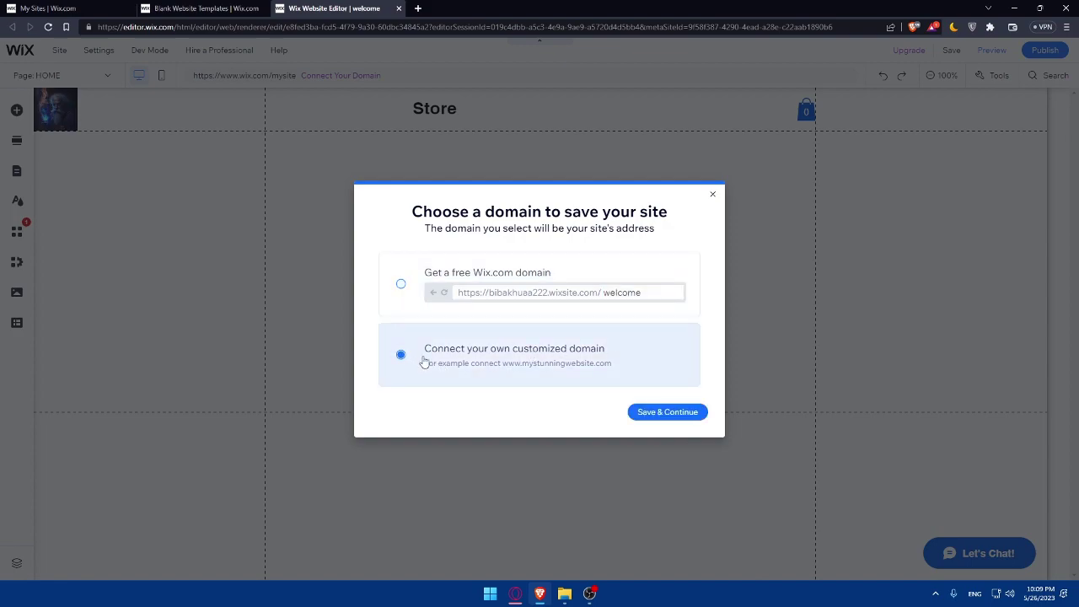
click(712, 195)
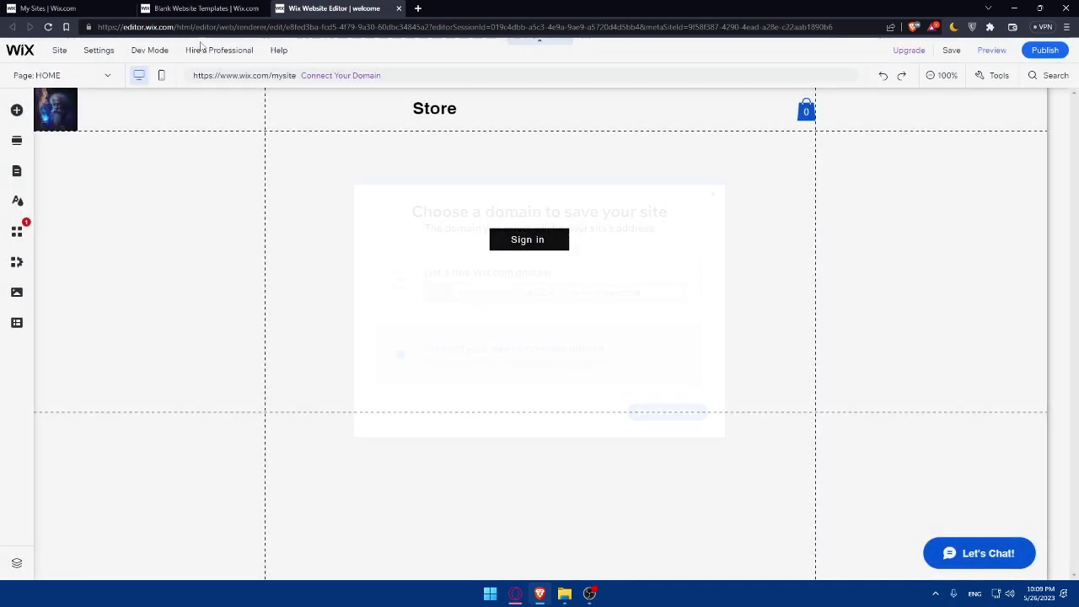
Preview the Store page with its logo and black Sign in button, then view the mobile layout
mouse_move(69, 65)
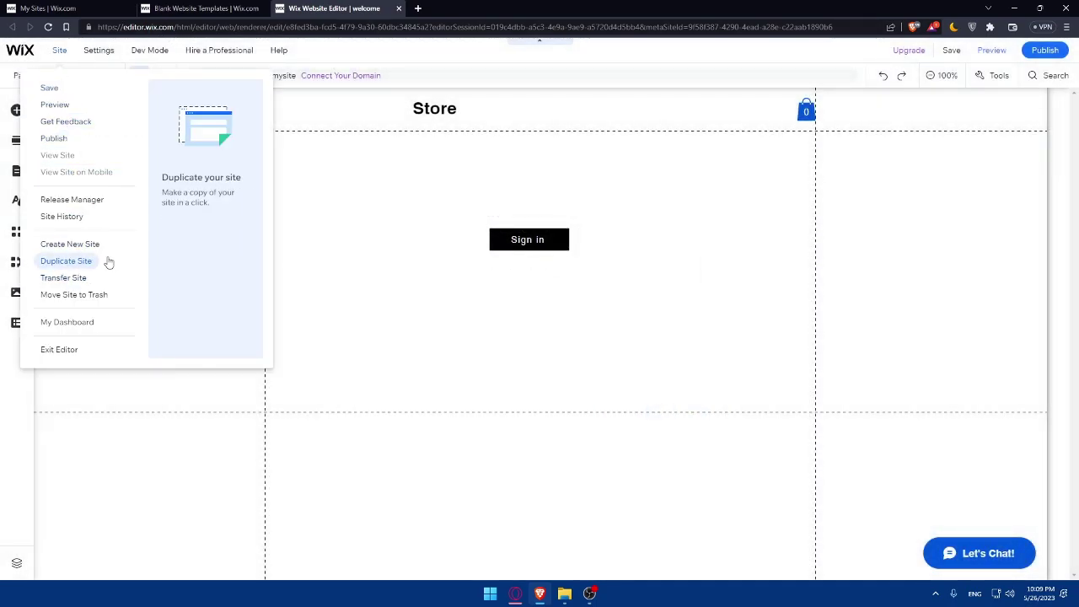
click(998, 52)
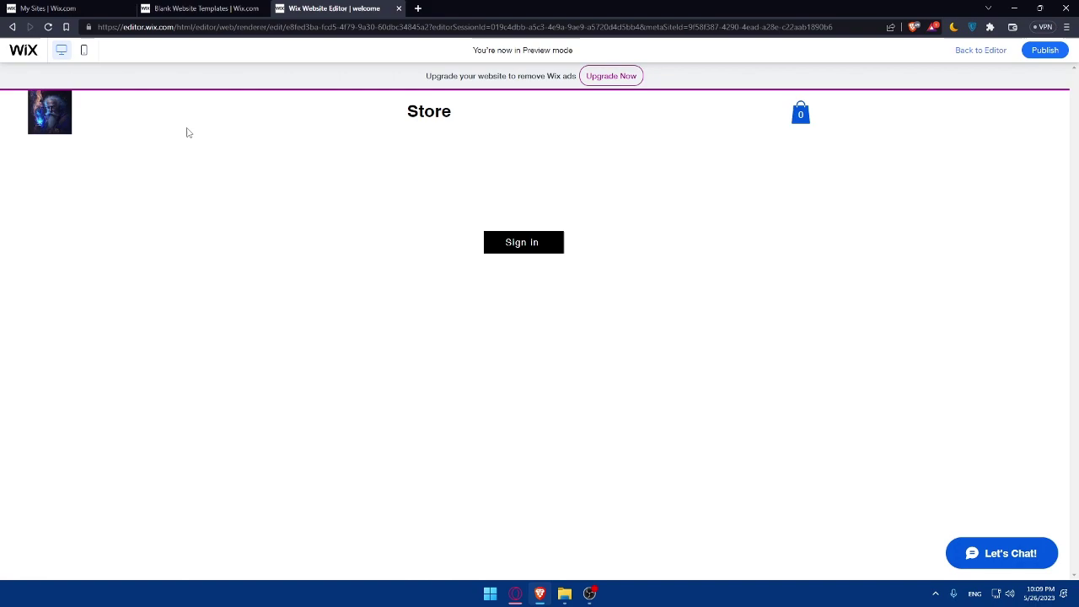
click(83, 51)
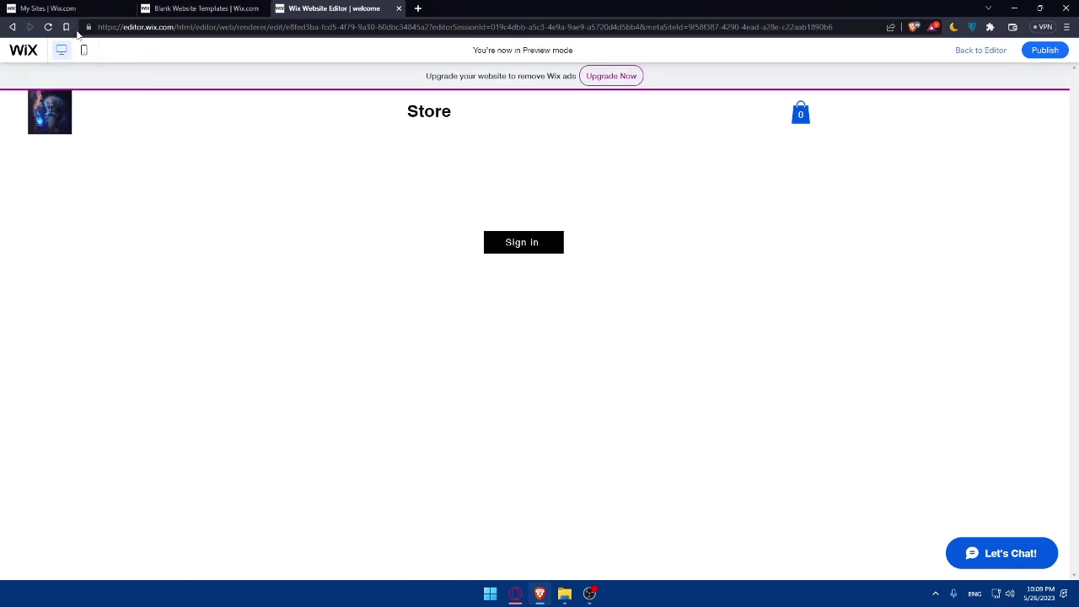